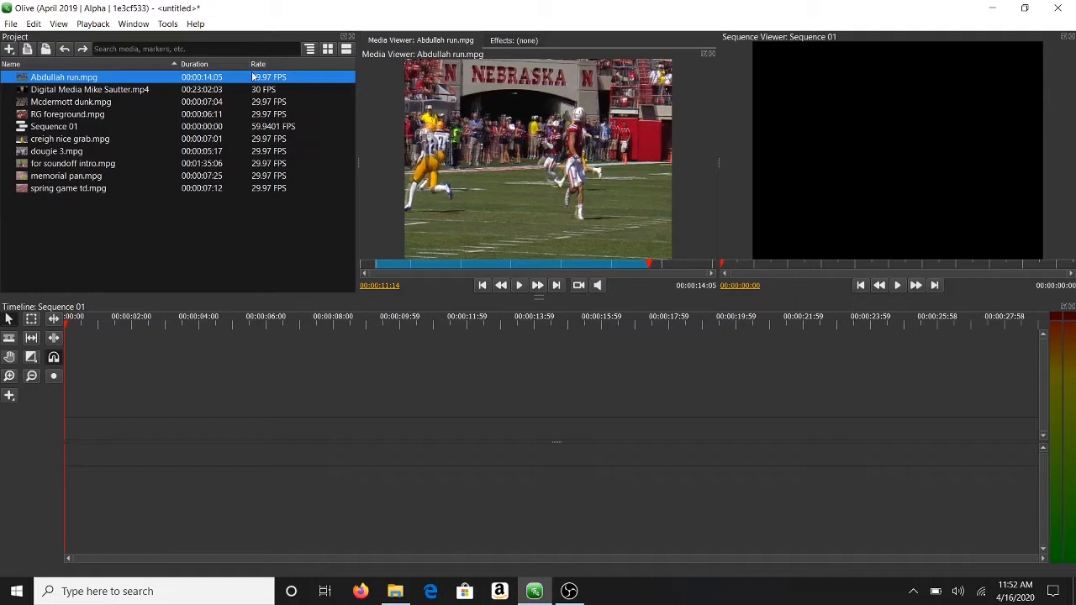
# Step: Look over the File menu commands and close it without choosing anything
pyautogui.moveTo(252, 77)
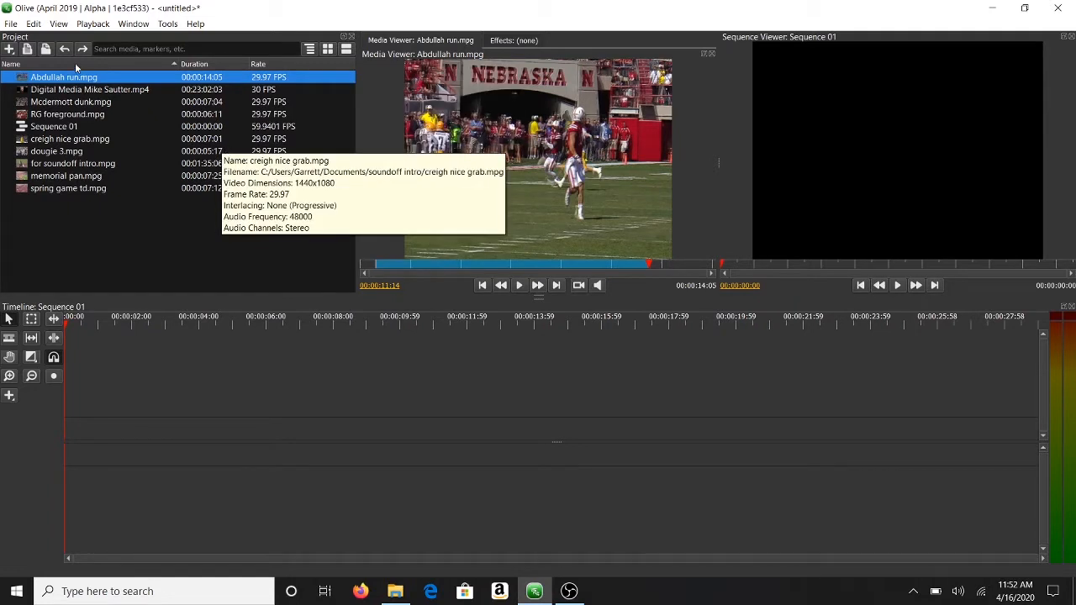
pyautogui.click(10, 25)
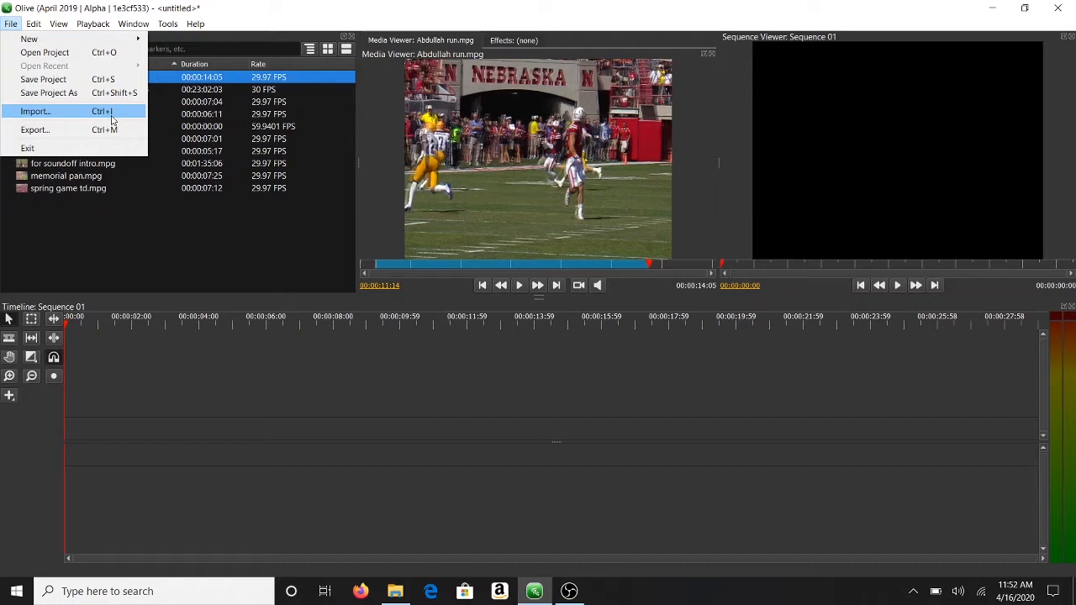
pyautogui.click(160, 202)
pyautogui.click(160, 202)
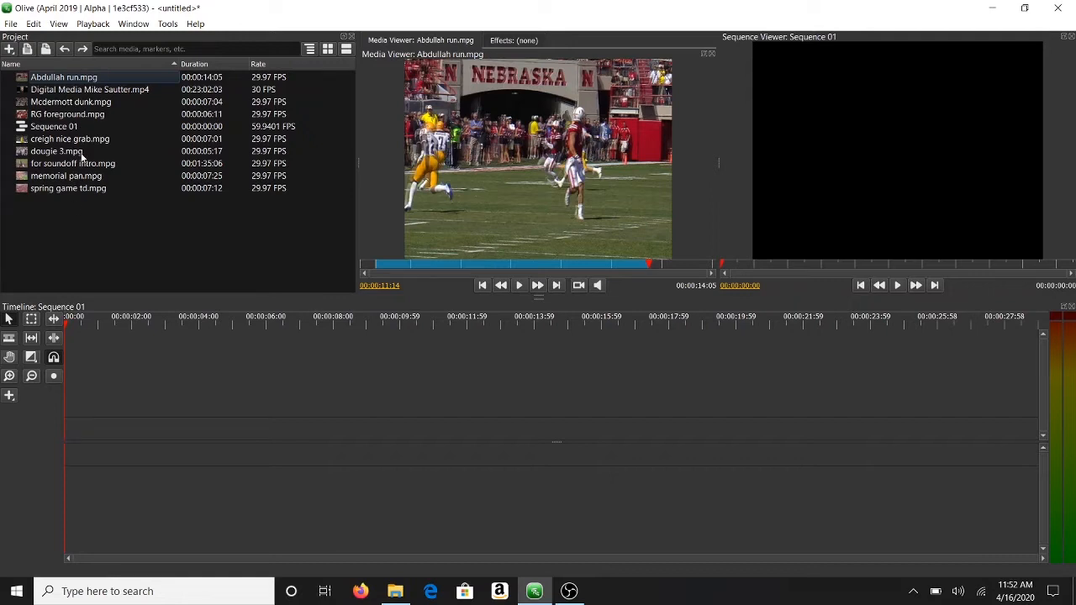
# Step: Preview RG foreground.mpg, creigh nice grab.mpg and dougie 3.mpg from the Project panel
pyautogui.moveTo(82, 157)
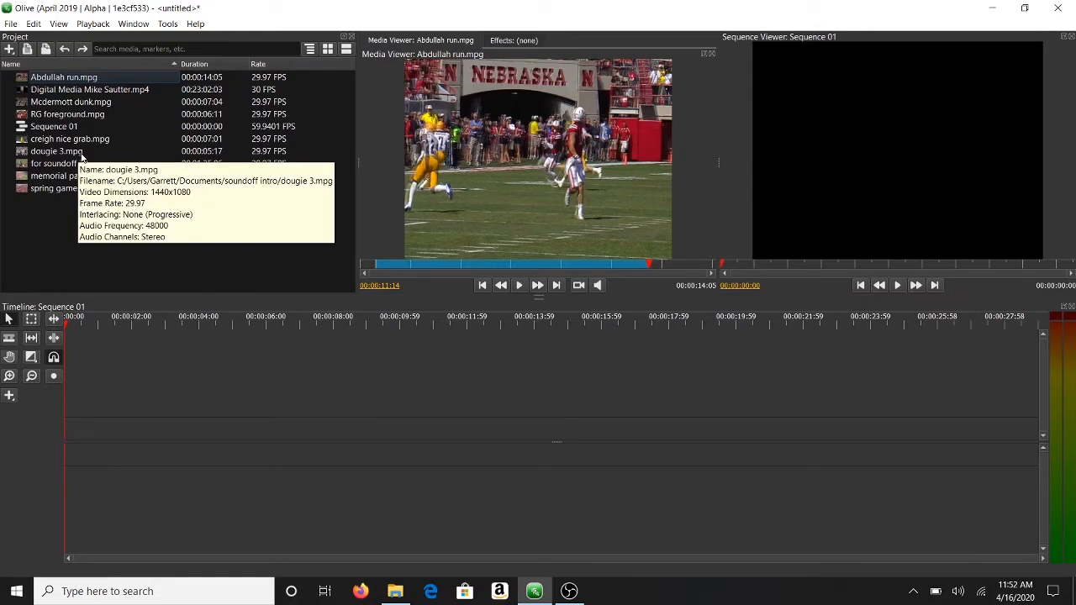
pyautogui.click(84, 112)
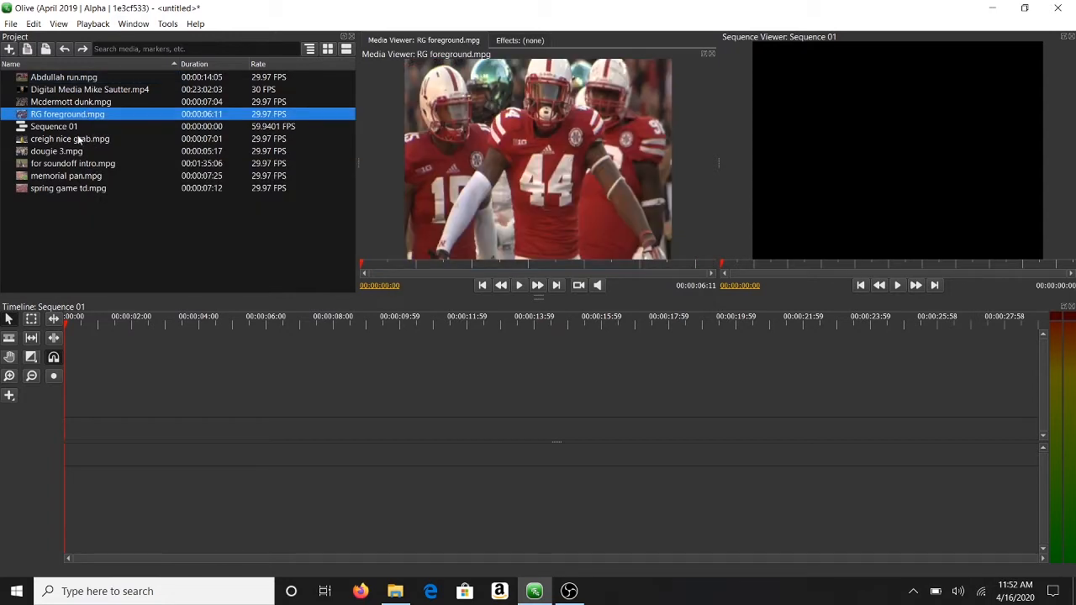
pyautogui.click(77, 139)
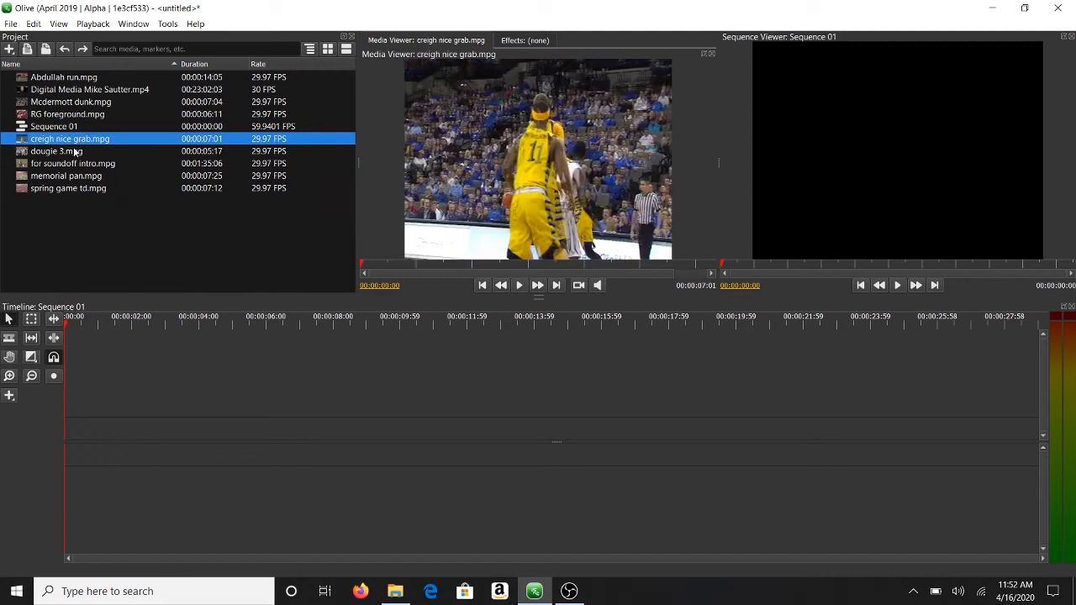
pyautogui.click(74, 153)
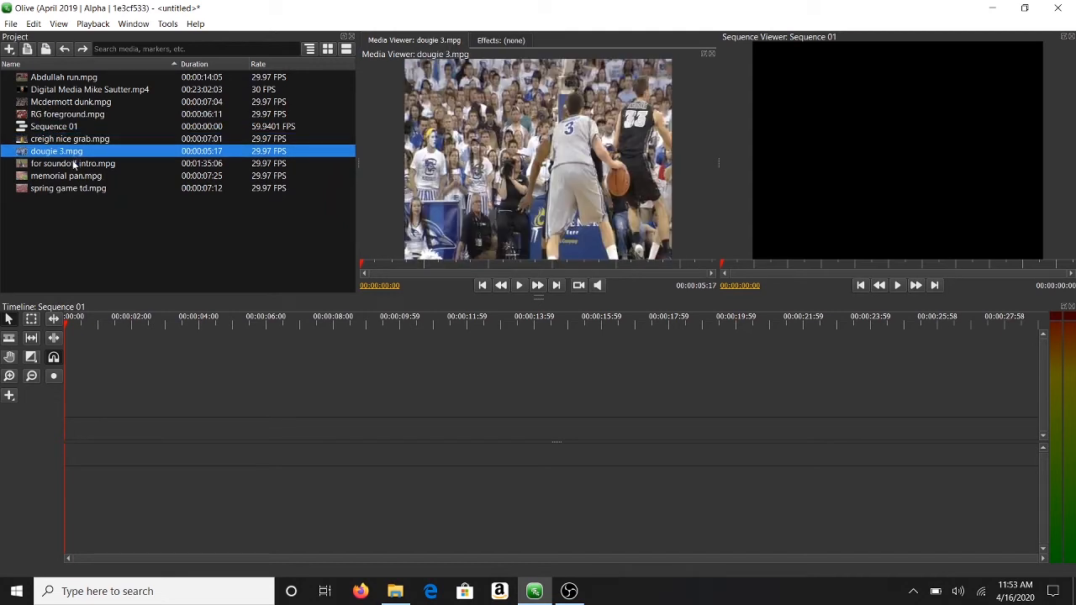
pyautogui.moveTo(74, 150)
# Step: Load Abdullah run.mpg for preview and check the Window menu's panel list without changes
pyautogui.doubleClick(93, 82)
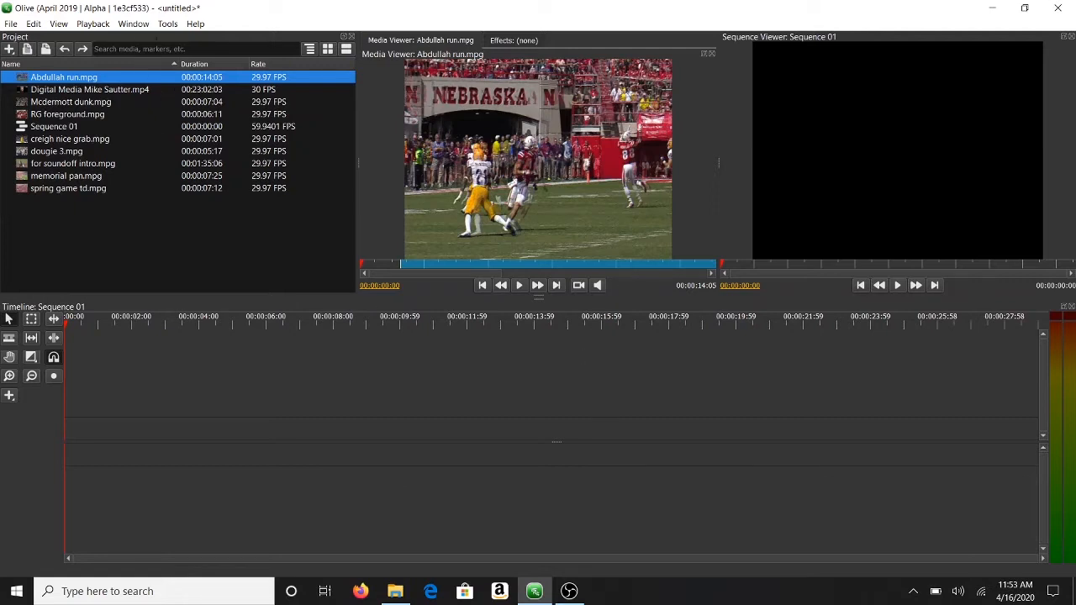
pyautogui.click(135, 25)
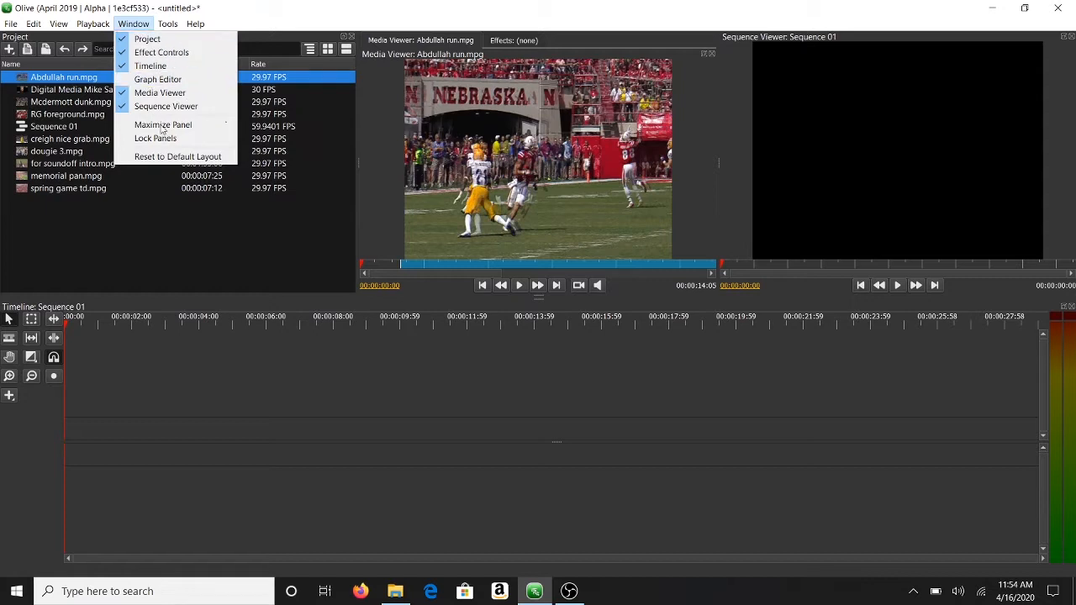
pyautogui.moveTo(161, 22)
pyautogui.click(277, 13)
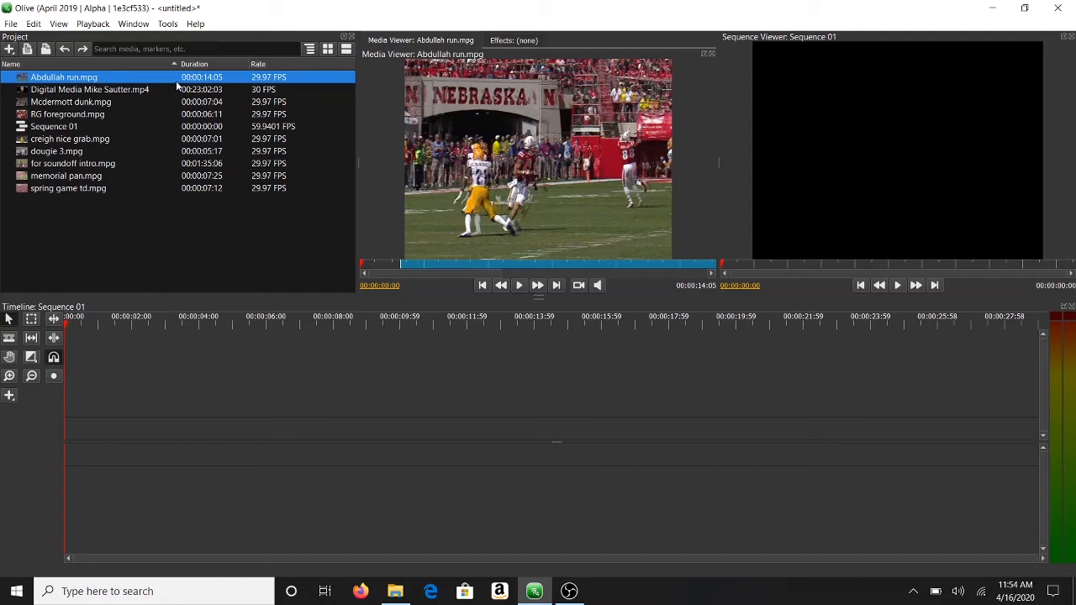
# Step: Scrub Abdullah run.mpg to about four seconds and drop it at 00:00:00 in Sequence 01
pyautogui.click(375, 265)
pyautogui.moveTo(375, 266); pyautogui.dragTo(650, 266)
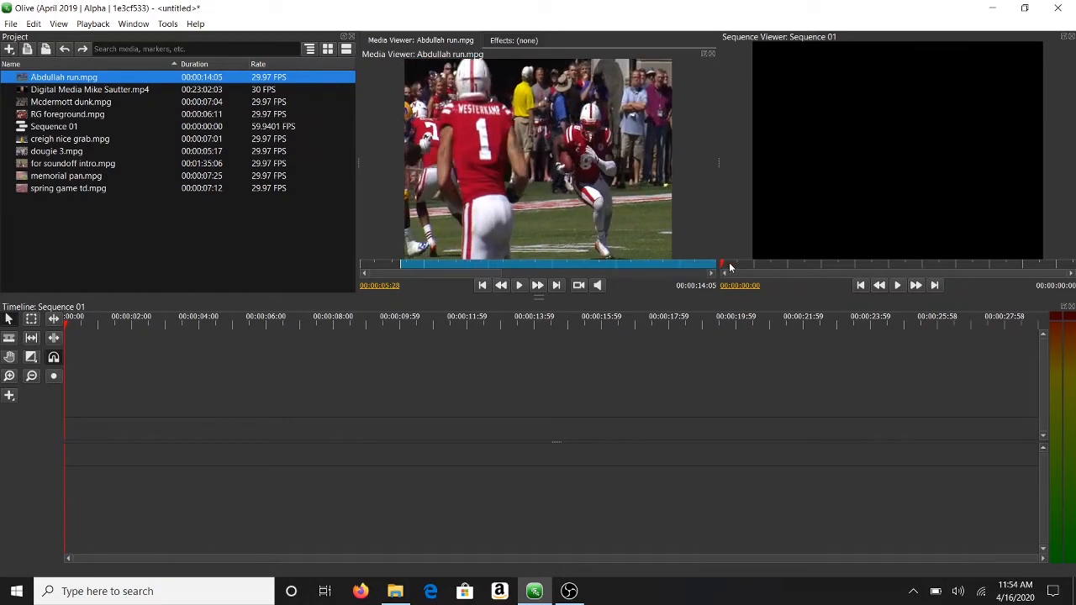
pyautogui.moveTo(580, 255); pyautogui.dragTo(467, 254)
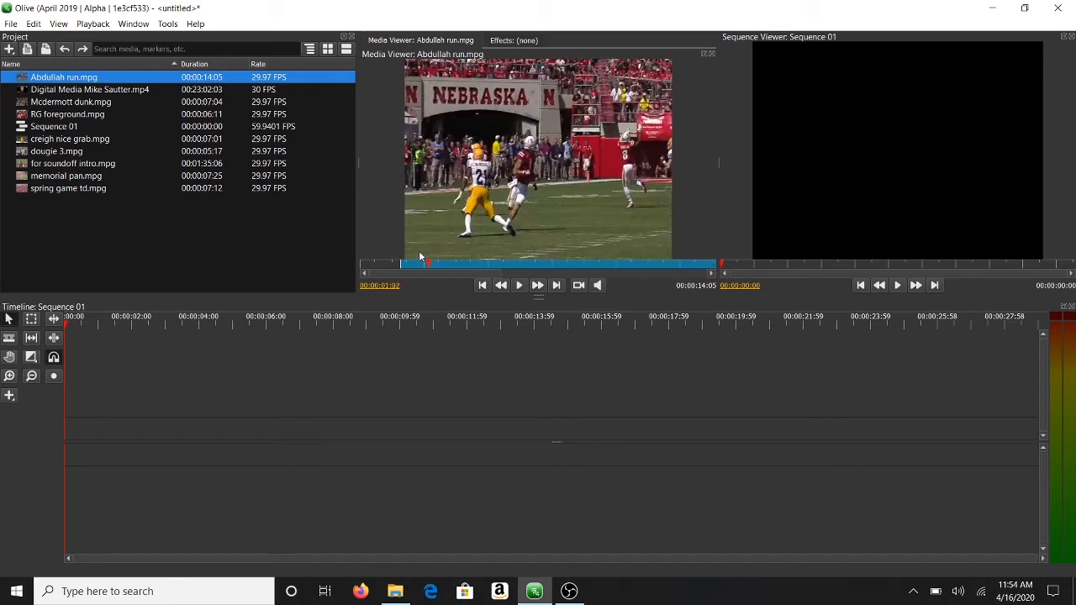
pyautogui.moveTo(396, 261); pyautogui.dragTo(363, 265)
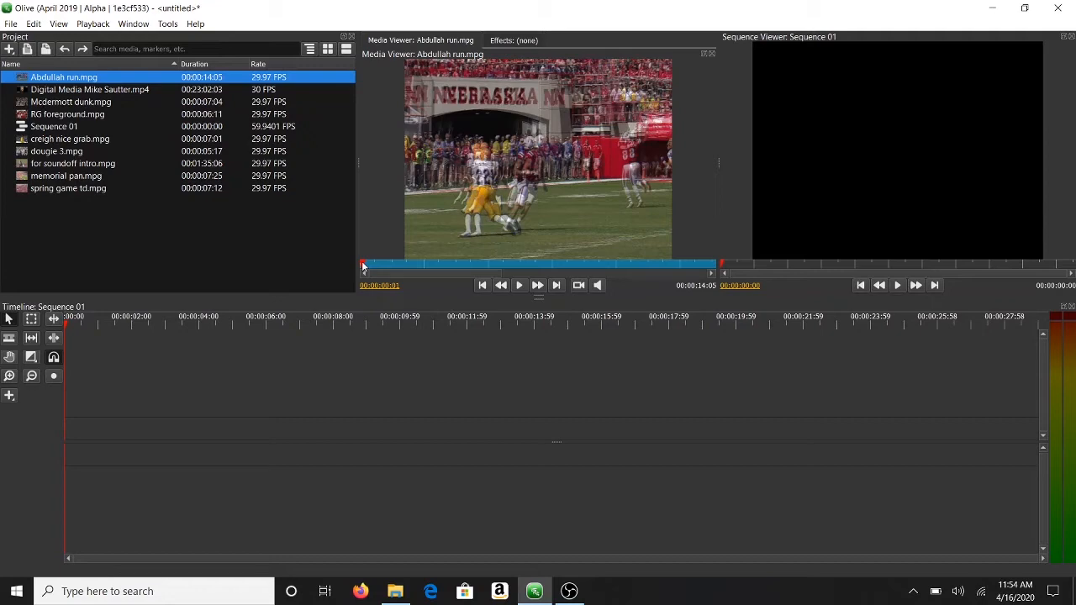
pyautogui.moveTo(363, 266); pyautogui.dragTo(707, 270)
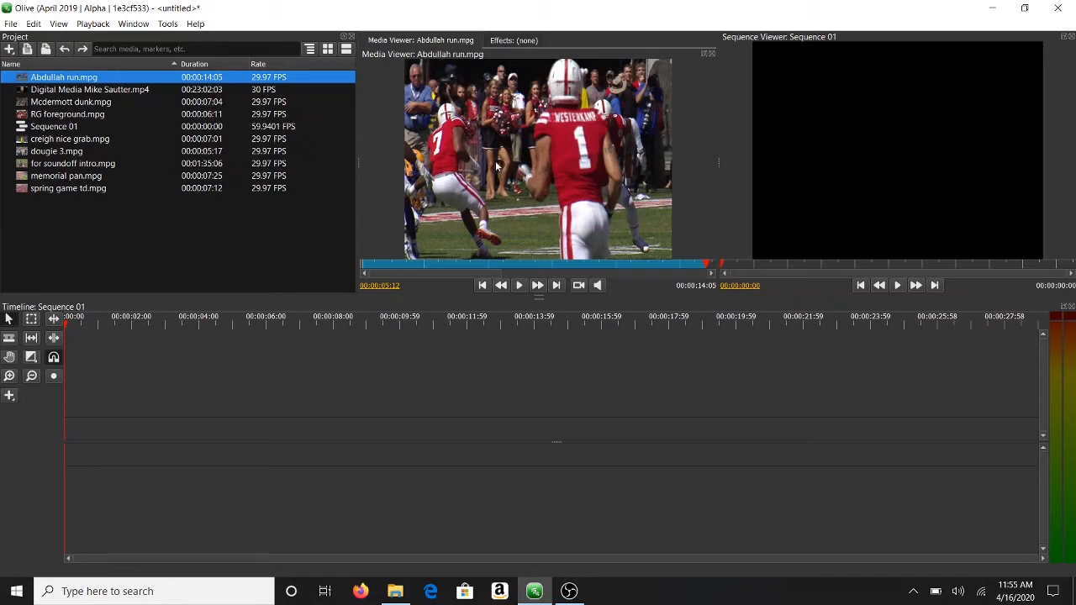
pyautogui.moveTo(305, 323); pyautogui.dragTo(92, 440)
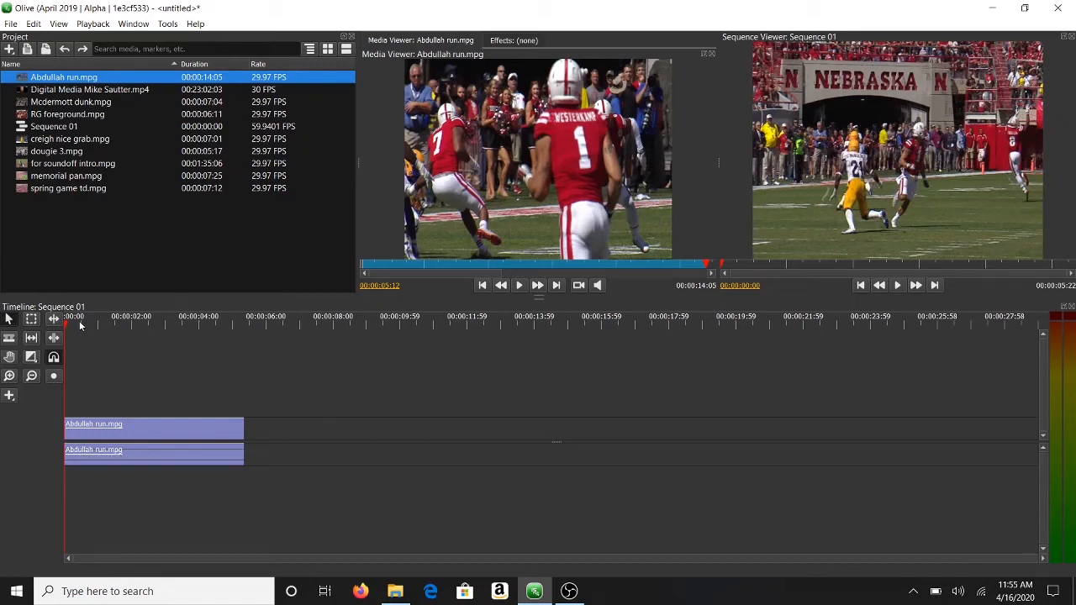
# Step: Play Sequence 01 from the start with Space, then stop playback
pyautogui.press('space')
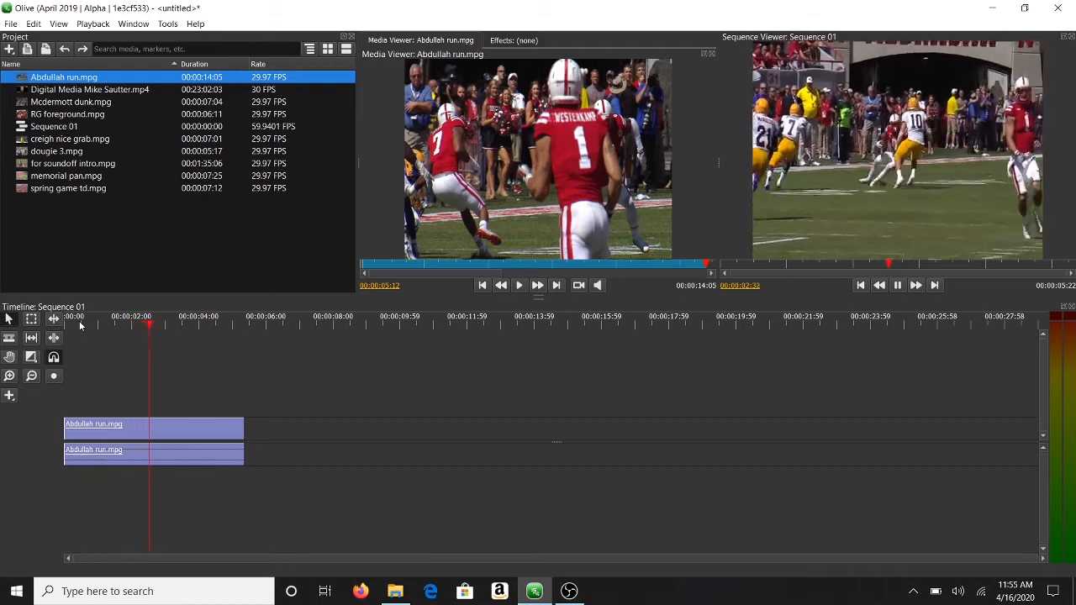
pyautogui.press('space')
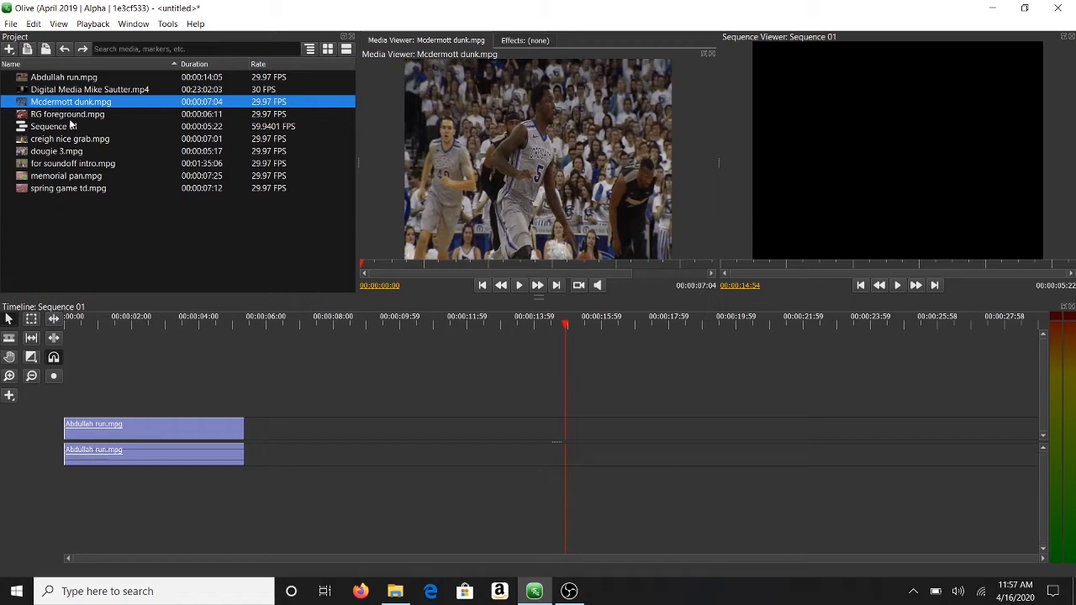
# Step: Add RG foreground.mpg after a gap and trim its end so the sequence ends at 00:00:14:25
pyautogui.moveTo(71, 122); pyautogui.dragTo(393, 442)
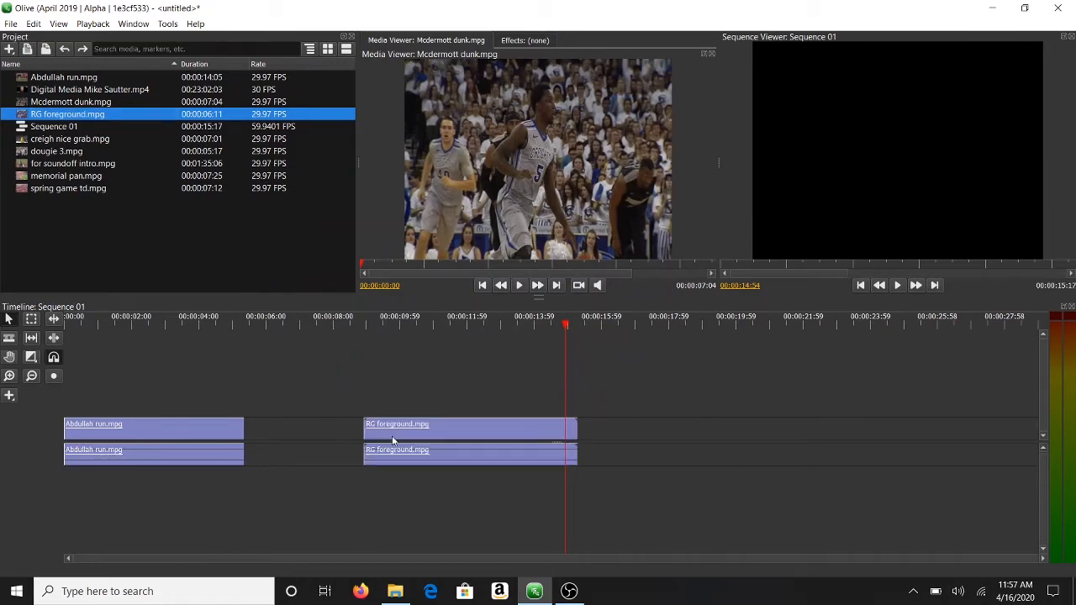
pyautogui.moveTo(373, 325); pyautogui.dragTo(549, 341)
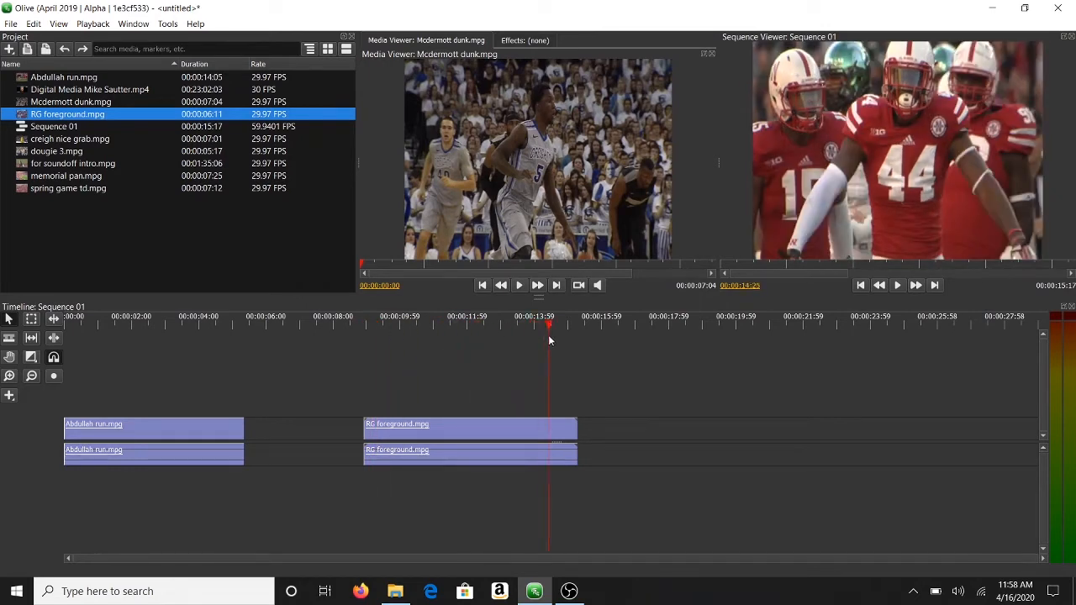
pyautogui.click(548, 427)
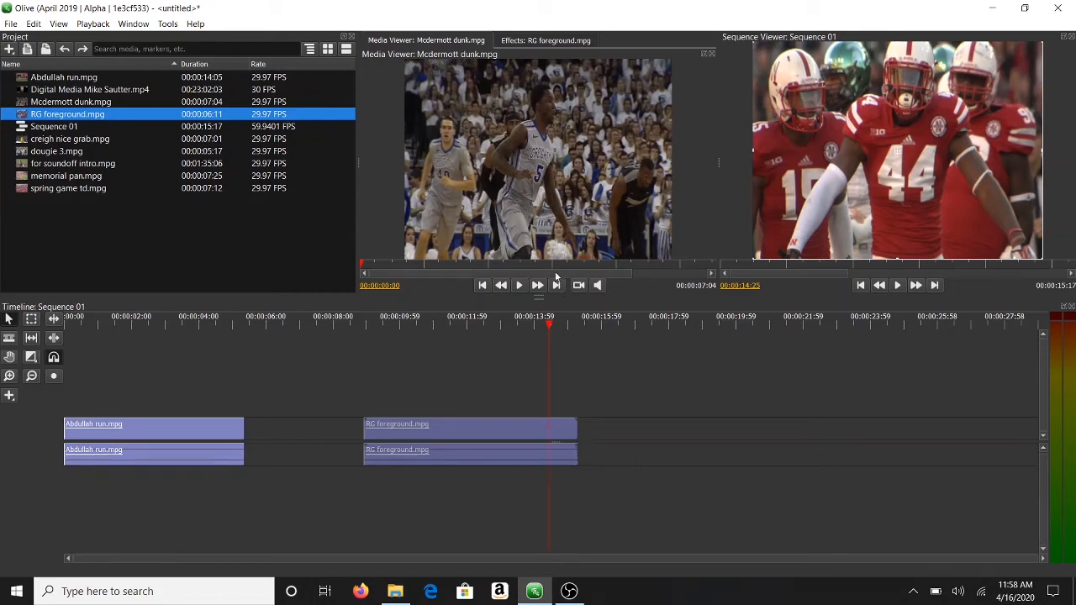
pyautogui.doubleClick(252, 117)
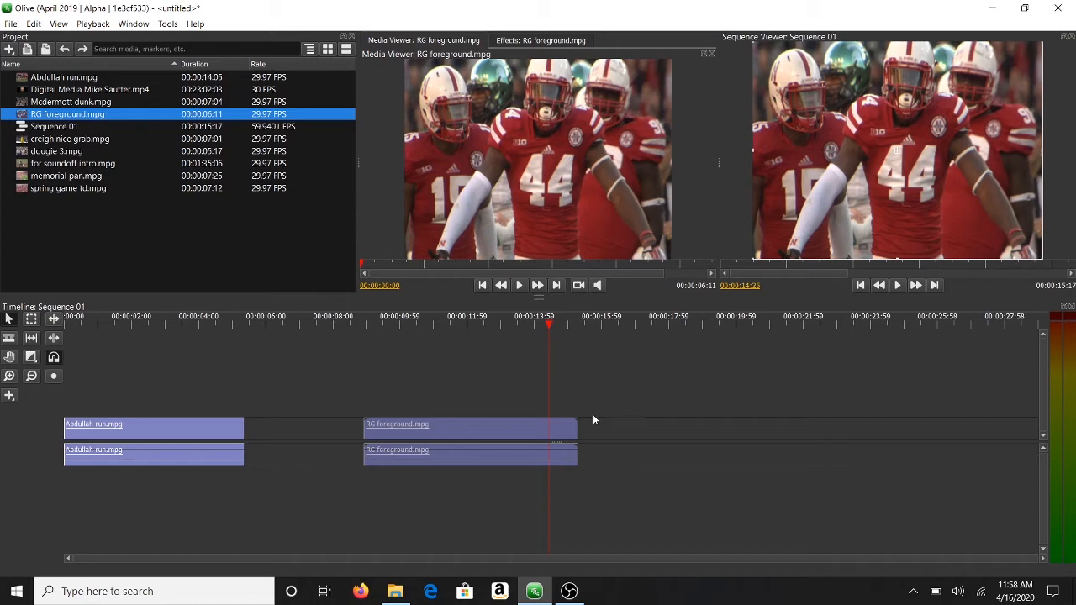
pyautogui.moveTo(576, 425); pyautogui.dragTo(551, 428)
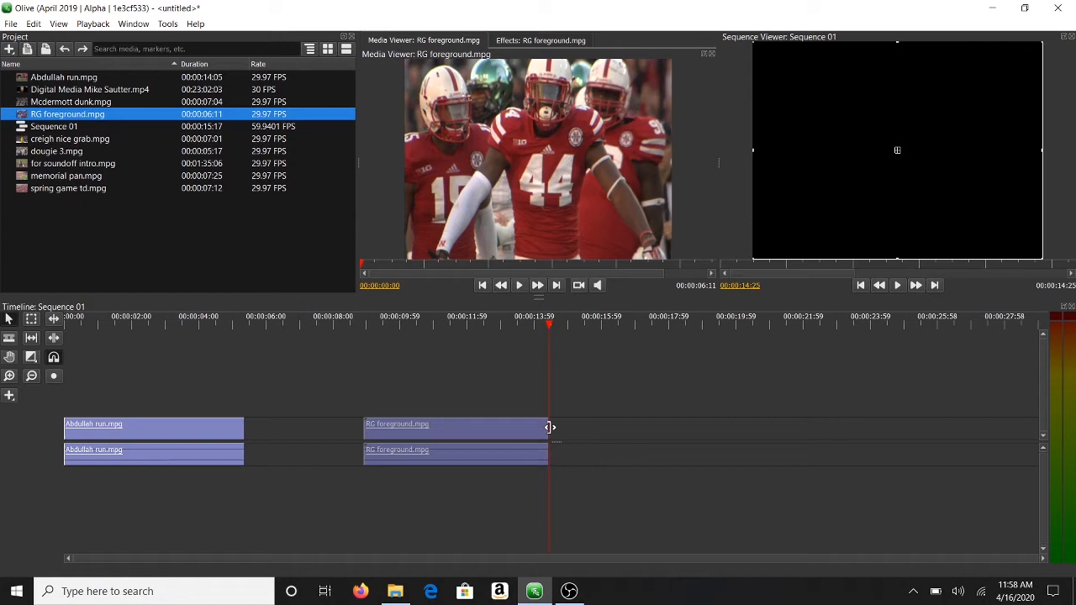
# Step: Slide RG foreground.mpg left against Abdullah run.mpg and replay the sequence from the start
pyautogui.click(499, 320)
pyautogui.press('space')
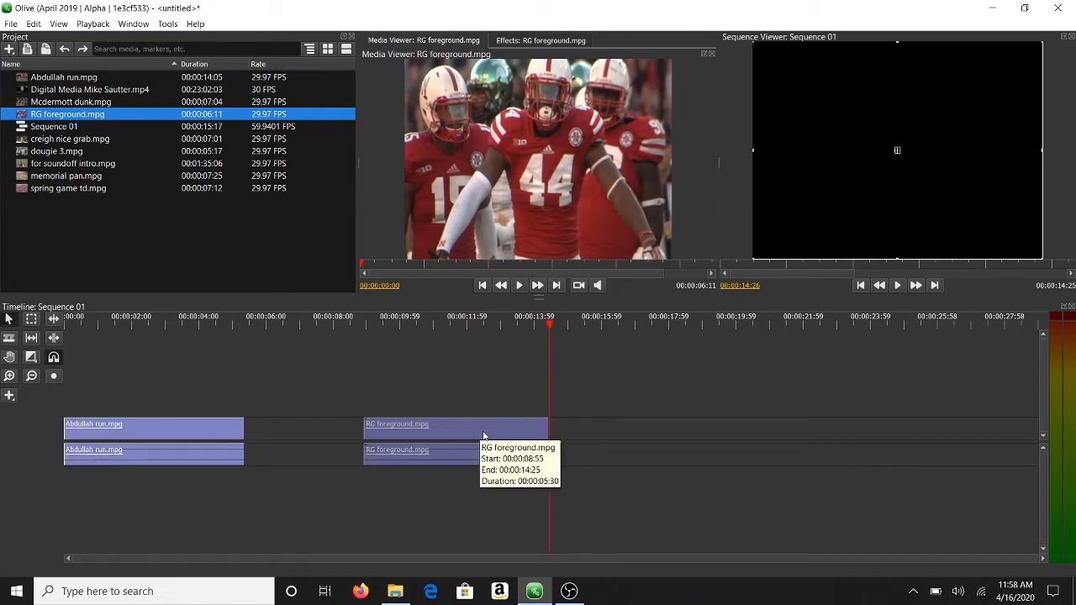
pyautogui.moveTo(484, 437); pyautogui.dragTo(365, 439)
pyautogui.moveTo(114, 323); pyautogui.dragTo(35, 330)
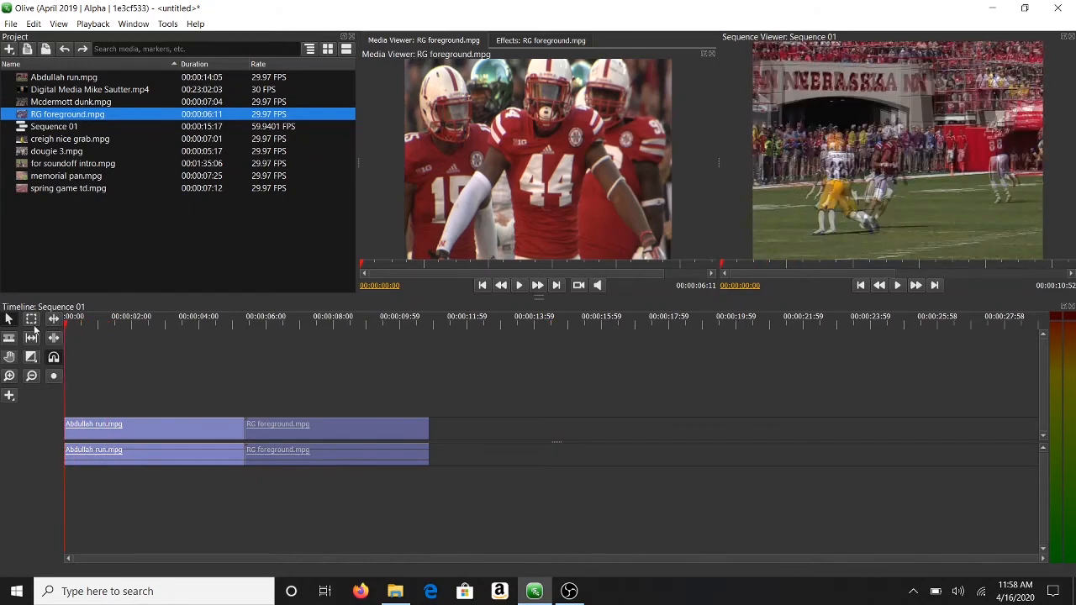
pyautogui.press('space')
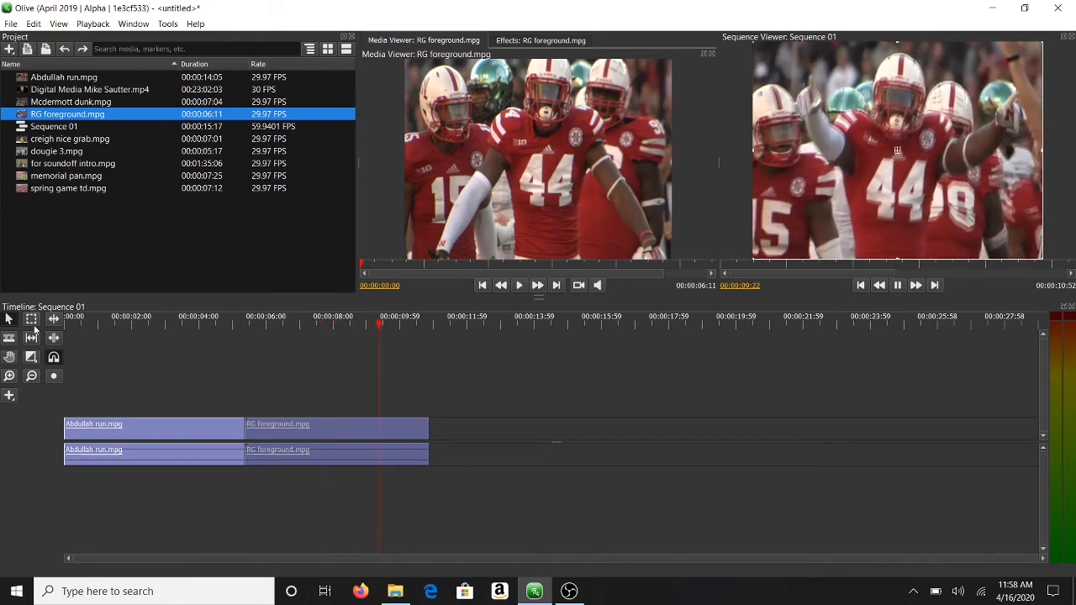
pyautogui.press('space')
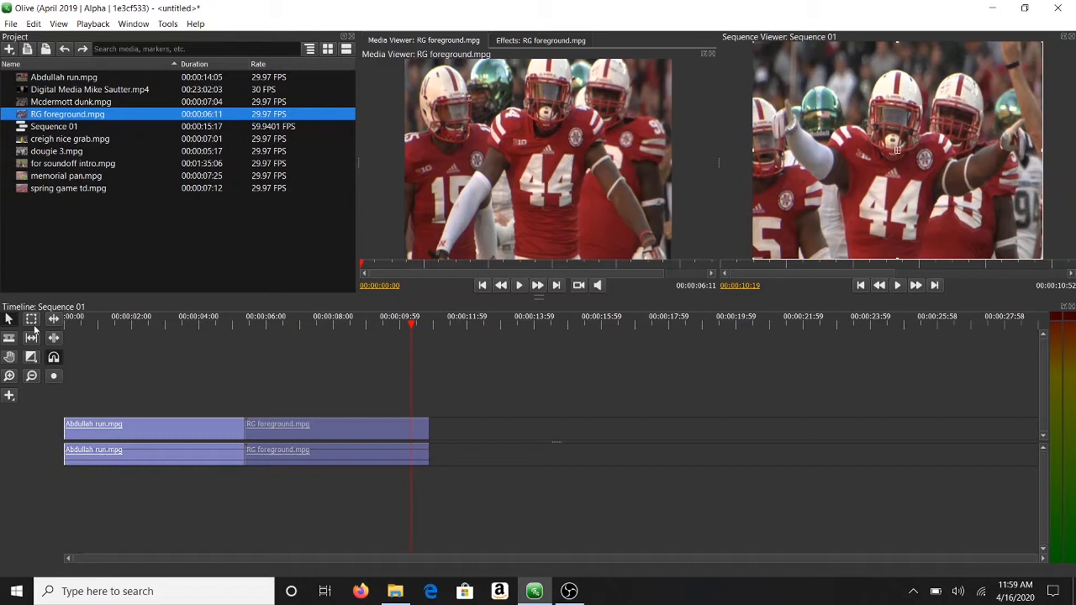
pyautogui.doubleClick(147, 90)
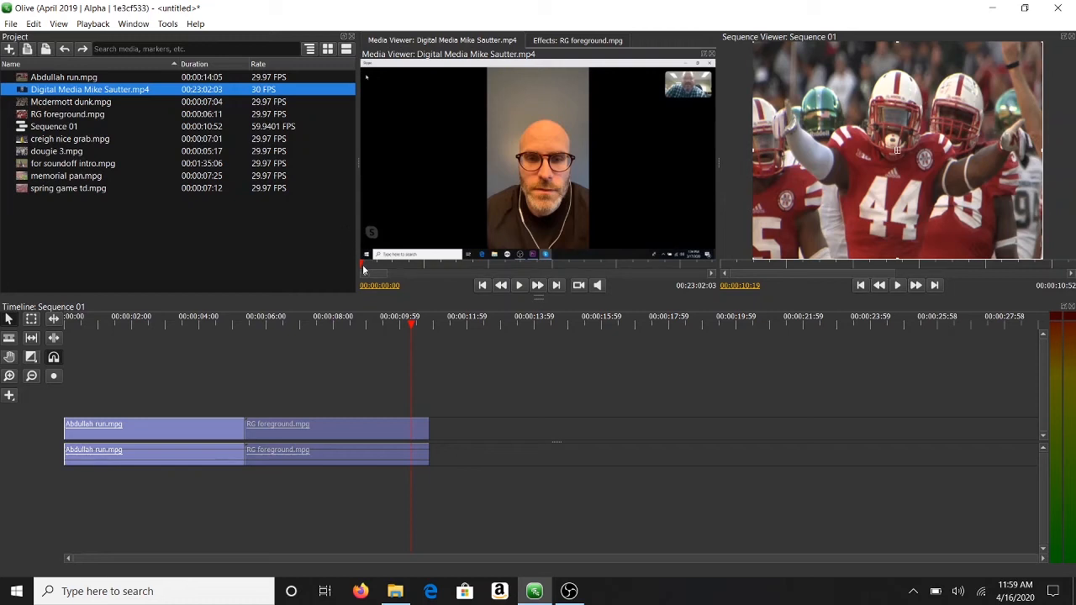
pyautogui.moveTo(364, 269); pyautogui.dragTo(390, 269)
pyautogui.press('space')
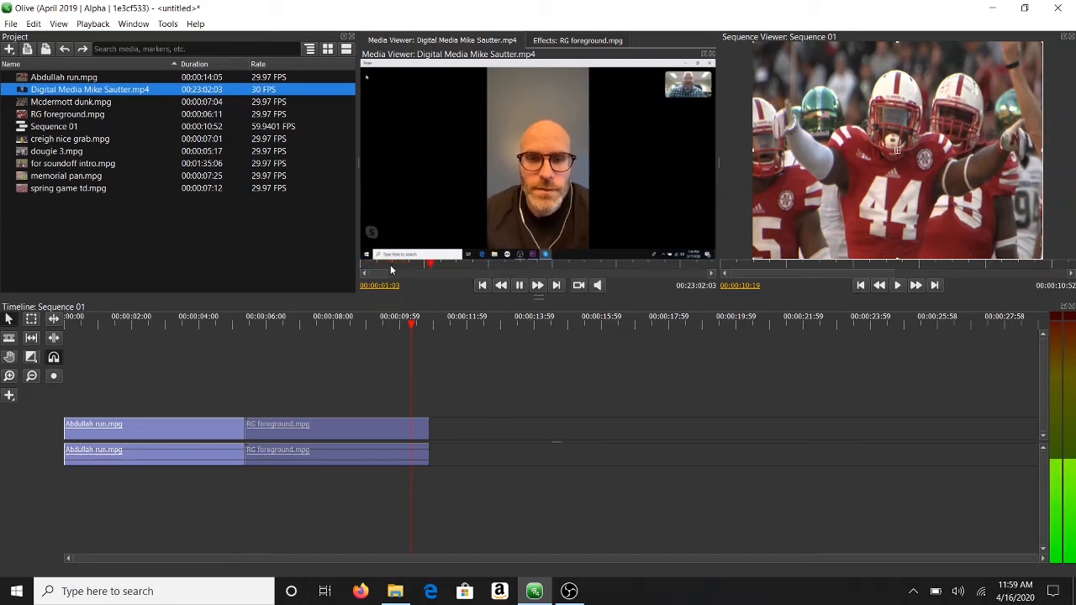
pyautogui.press('space')
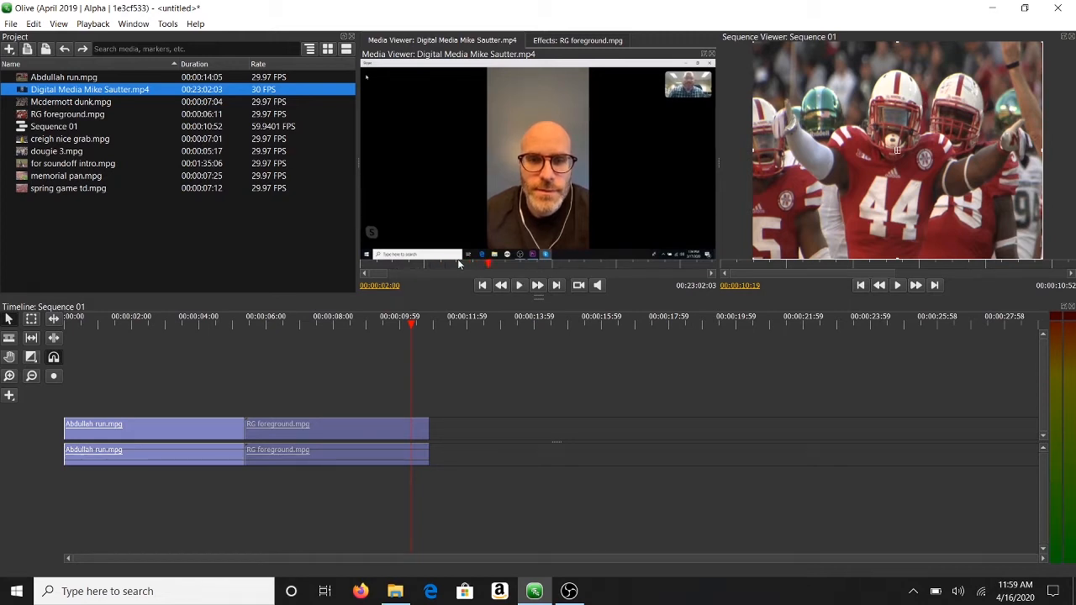
pyautogui.moveTo(493, 266); pyautogui.dragTo(508, 271)
pyautogui.press('i')
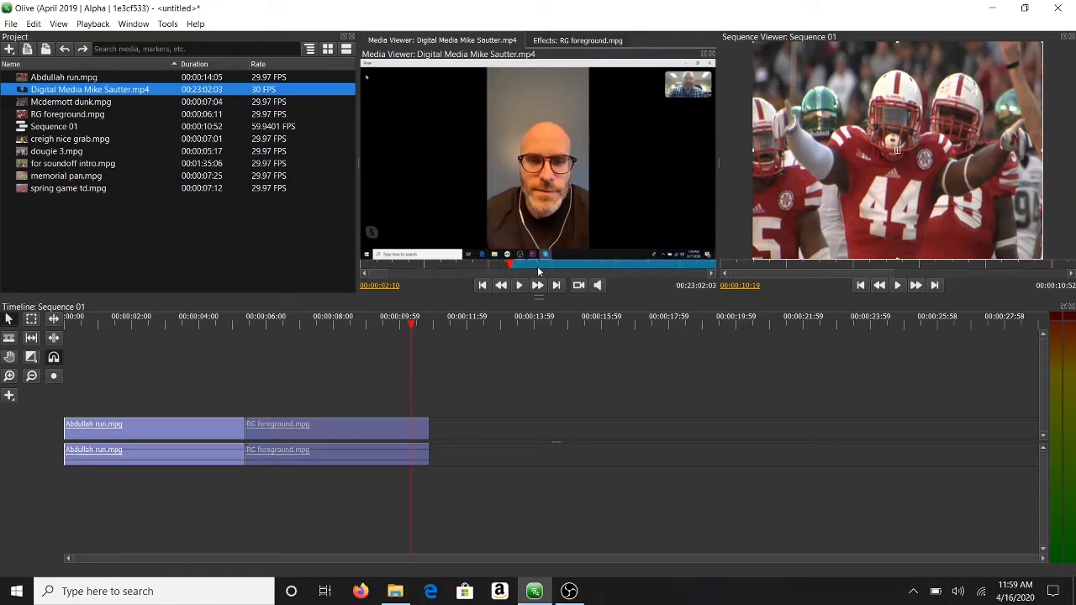
# Step: Scrub the interview forward from the in point to about 00:00:10:06
pyautogui.moveTo(386, 273); pyautogui.dragTo(366, 278)
pyautogui.moveTo(385, 275); pyautogui.dragTo(389, 275)
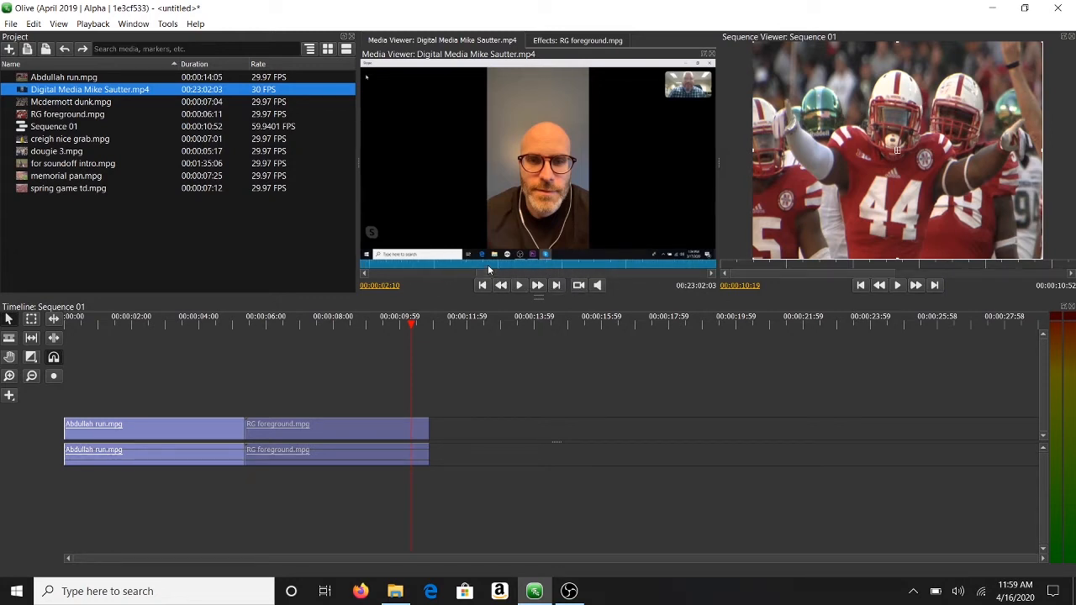
pyautogui.moveTo(398, 277); pyautogui.dragTo(377, 281)
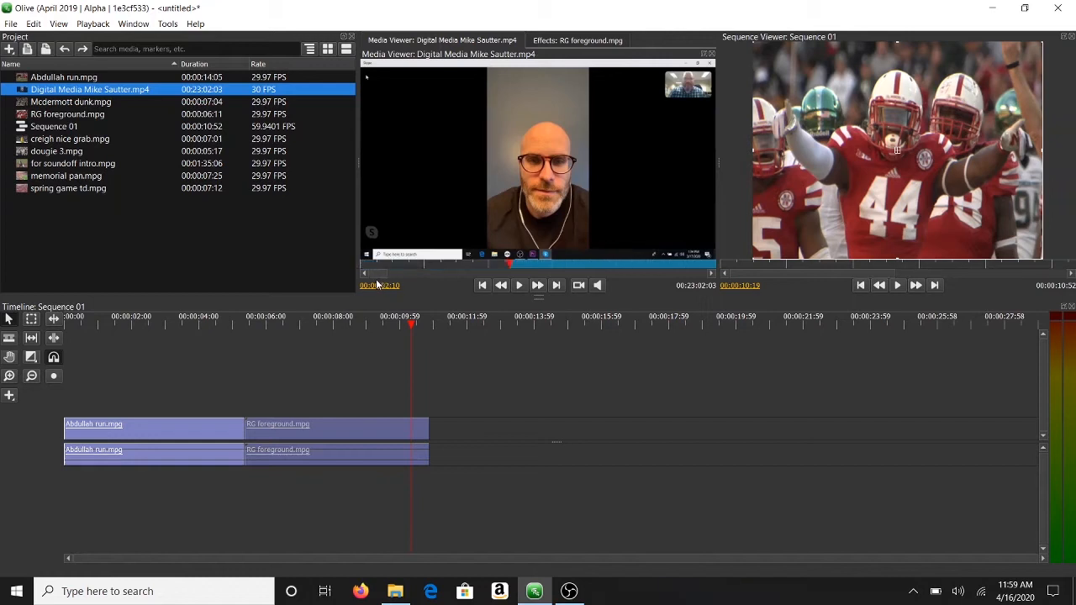
pyautogui.moveTo(509, 263); pyautogui.dragTo(646, 267)
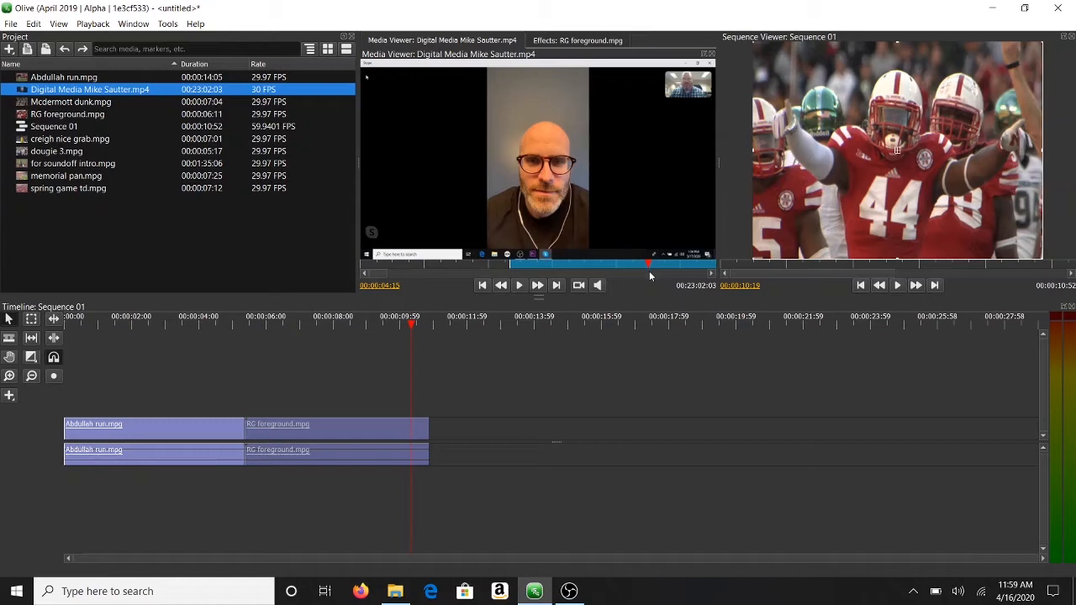
pyautogui.click(712, 274)
pyautogui.click(712, 275)
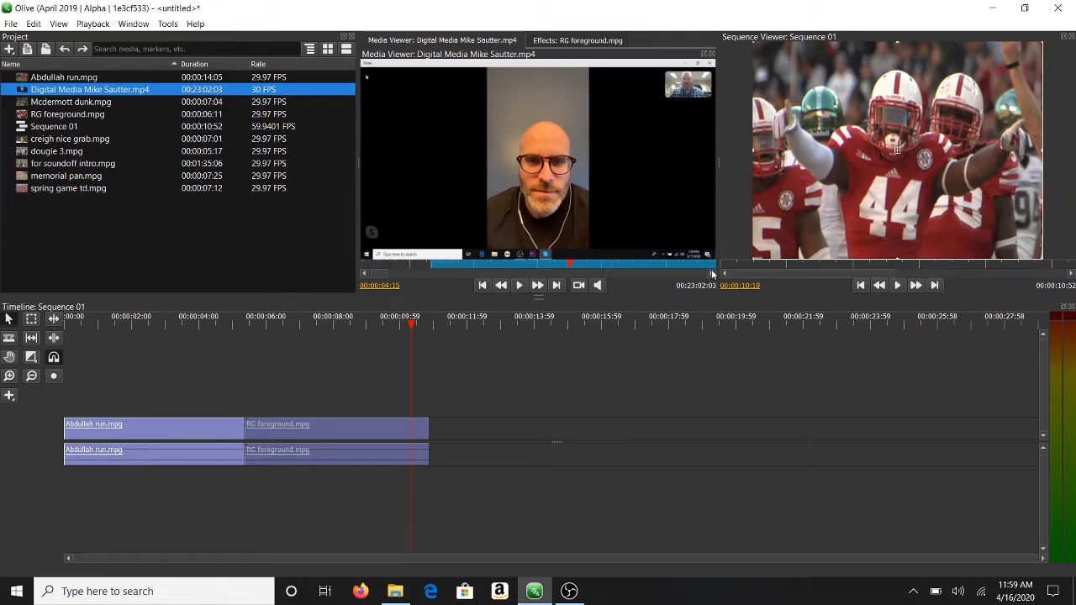
pyautogui.moveTo(623, 266); pyautogui.dragTo(644, 266)
pyautogui.click(713, 276)
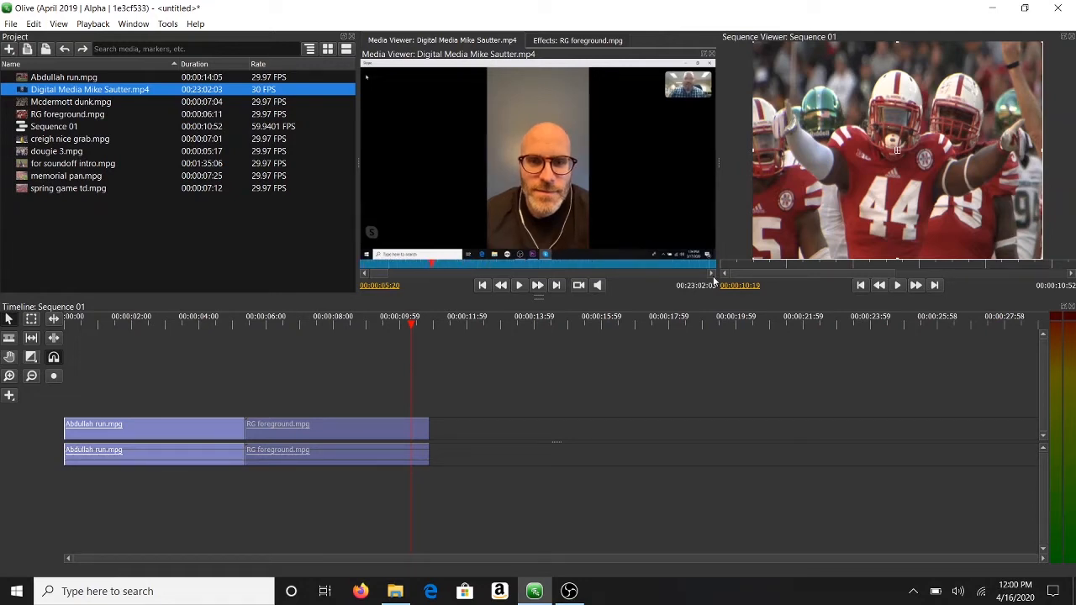
pyautogui.moveTo(533, 265); pyautogui.dragTo(634, 266)
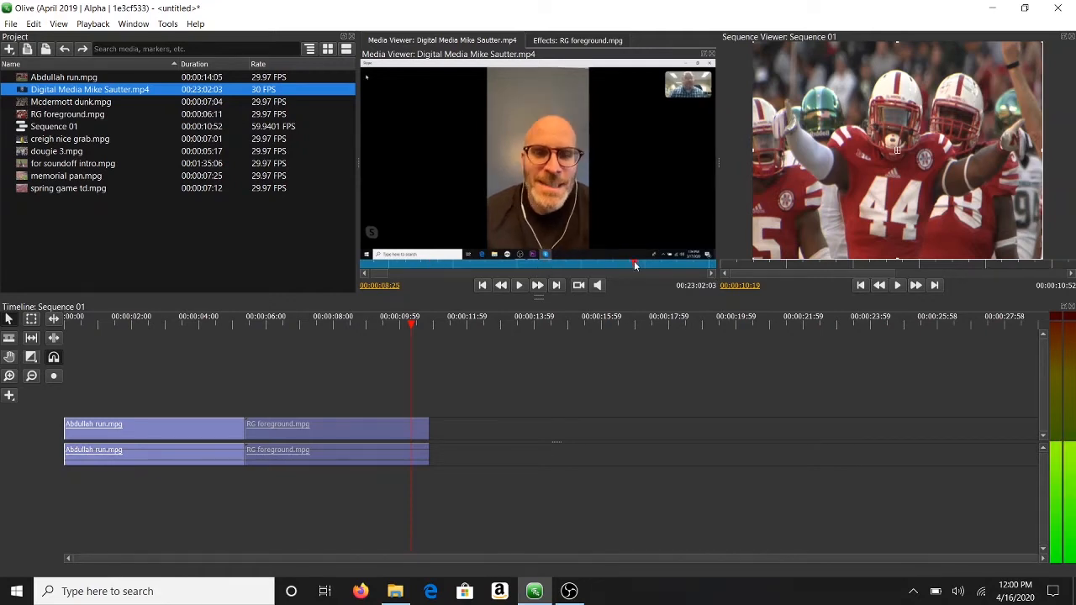
pyautogui.click(714, 276)
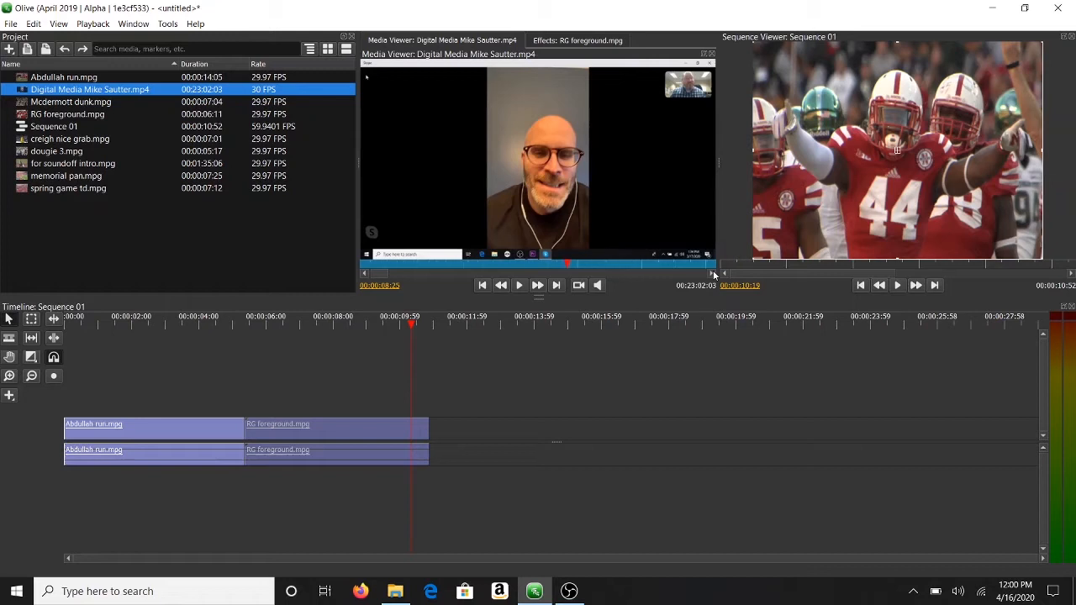
pyautogui.click(565, 264)
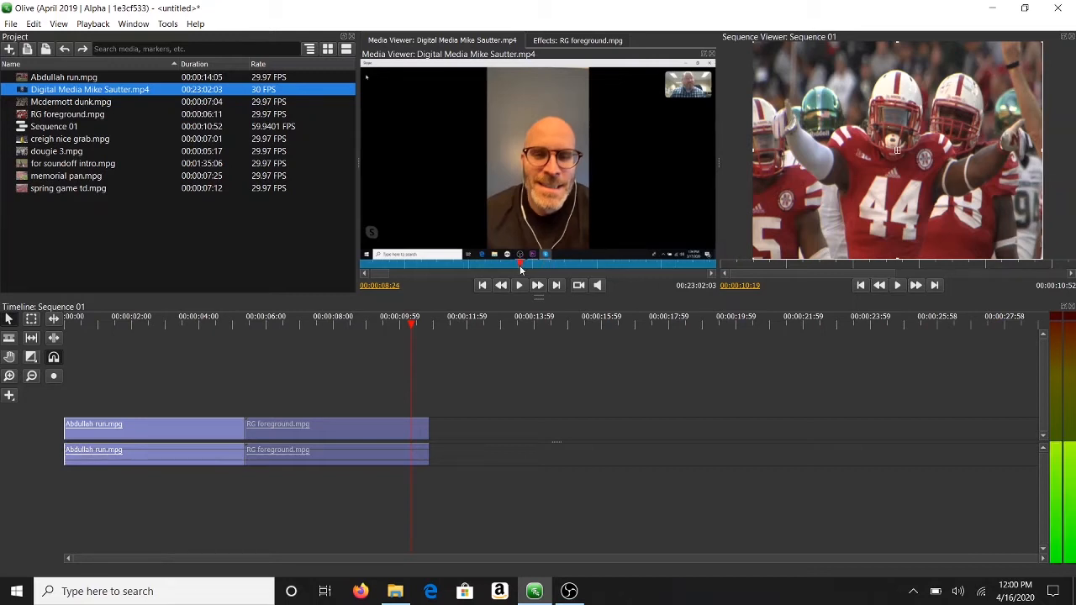
pyautogui.click(610, 264)
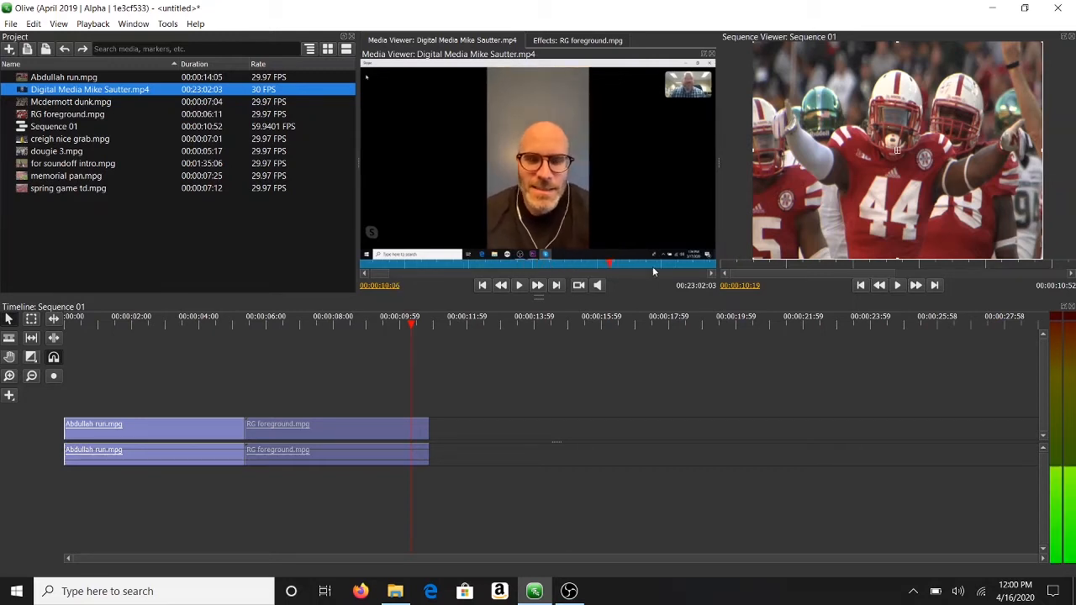
pyautogui.click(712, 276)
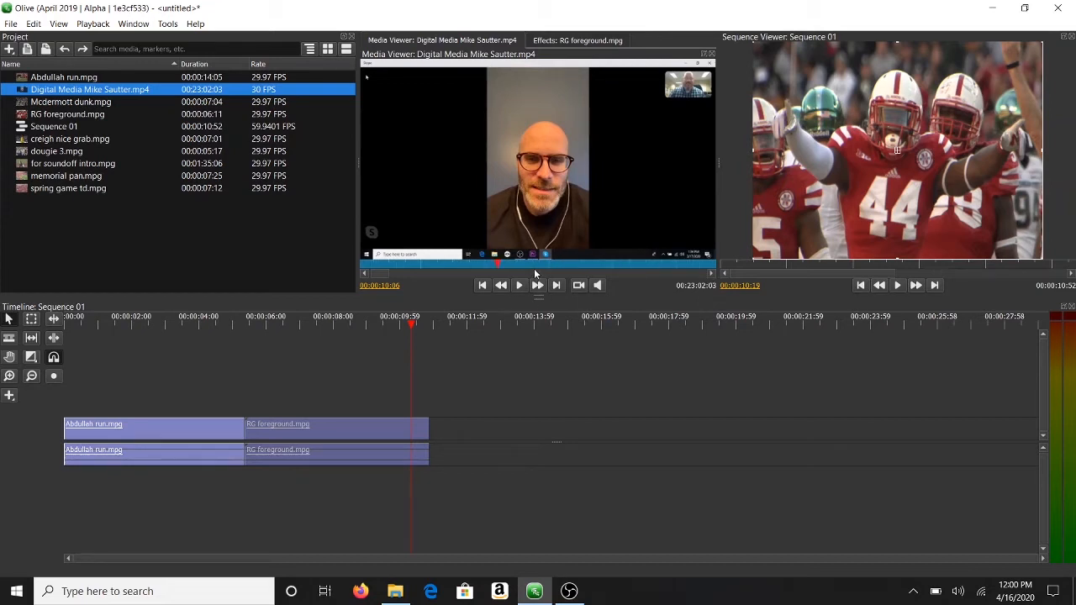
# Step: Keep reviewing the interview from about 11 seconds through 00:00:15:10 to around 18 seconds
pyautogui.moveTo(536, 264); pyautogui.dragTo(631, 261)
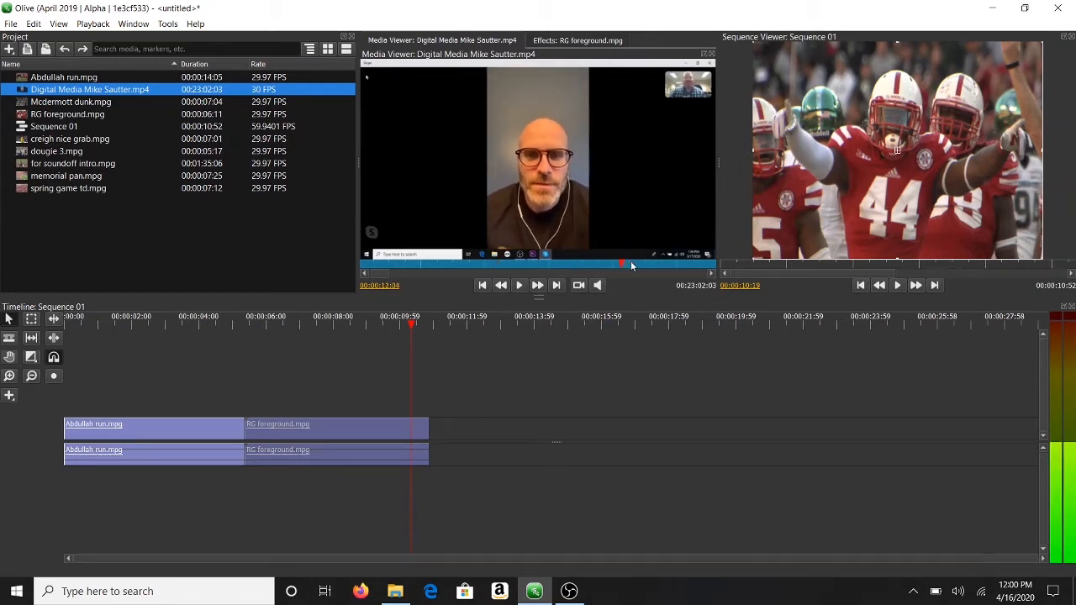
pyautogui.click(711, 275)
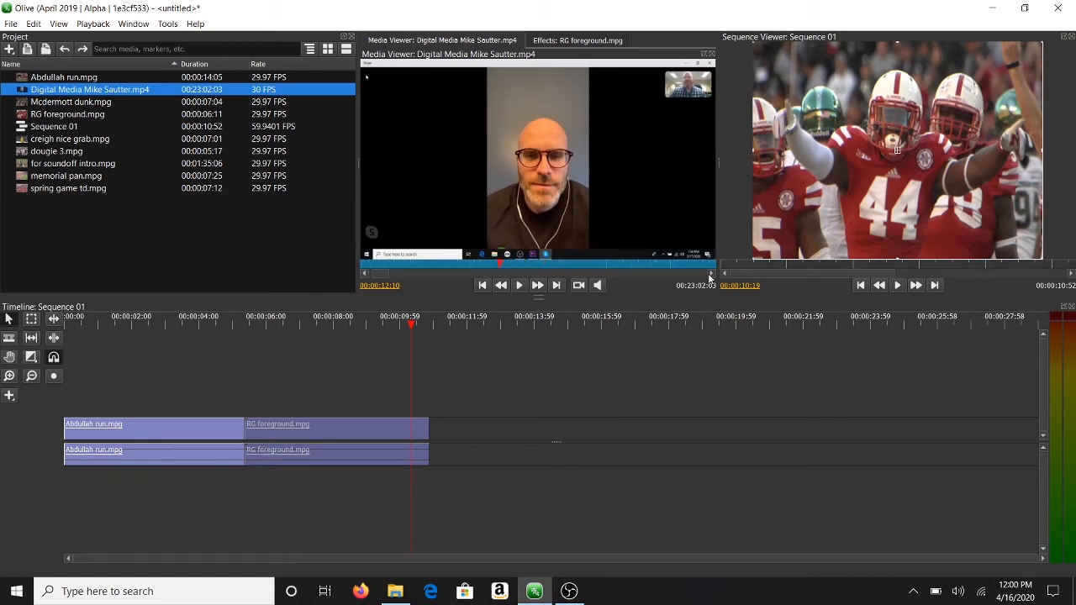
pyautogui.moveTo(550, 264); pyautogui.dragTo(628, 269)
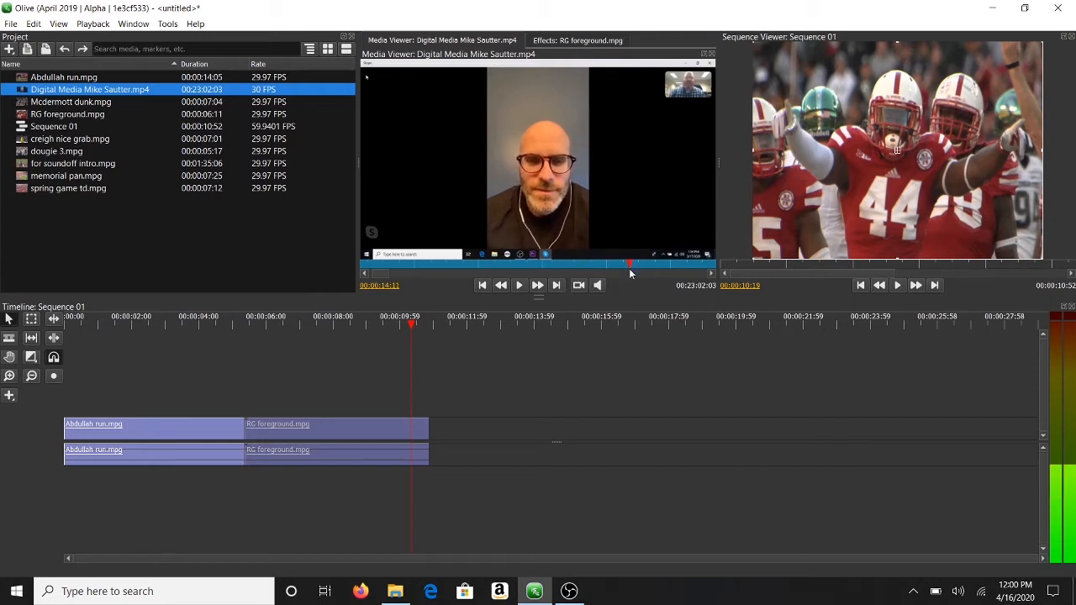
pyautogui.click(710, 278)
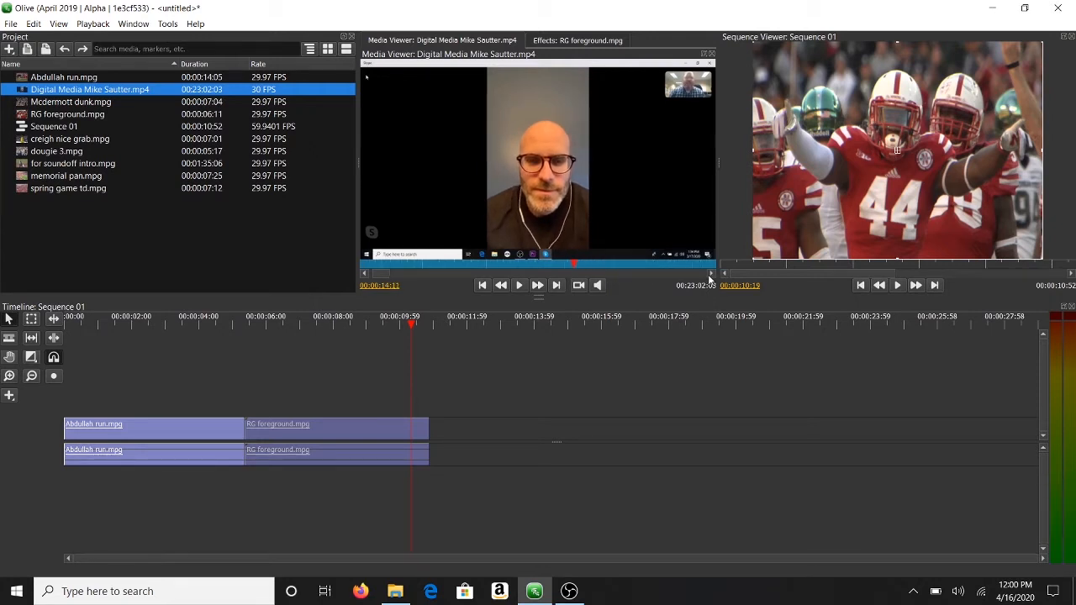
pyautogui.click(710, 276)
pyautogui.click(710, 276)
pyautogui.click(709, 275)
pyautogui.click(710, 275)
pyautogui.moveTo(390, 273); pyautogui.dragTo(419, 275)
pyautogui.click(403, 265)
pyautogui.moveTo(404, 265); pyautogui.dragTo(524, 254)
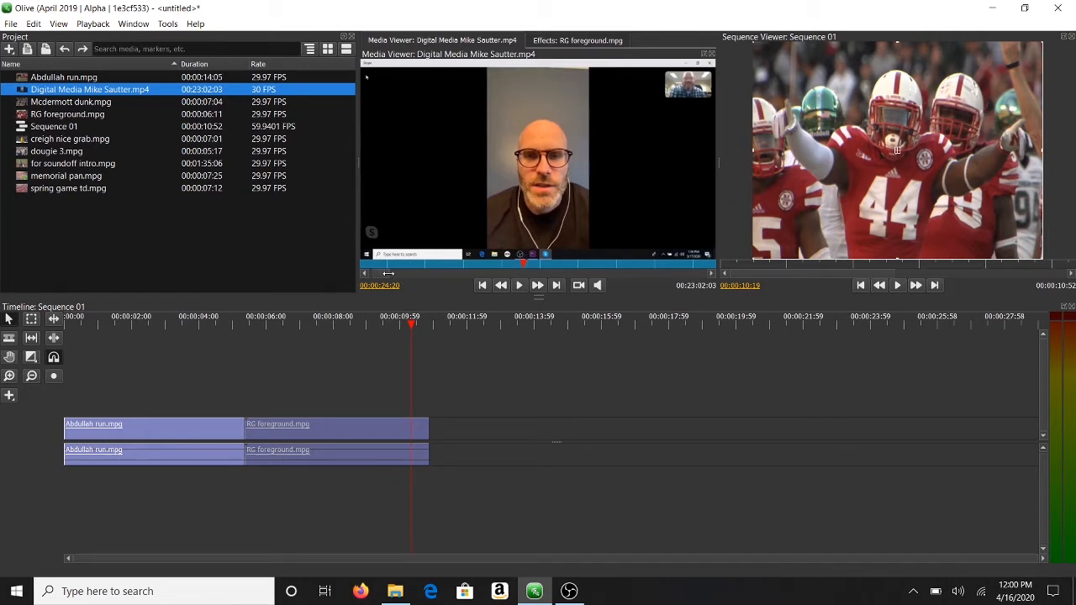
pyautogui.moveTo(388, 273)
pyautogui.mouseDown()
pyautogui.moveTo(565, 273)
pyautogui.moveTo(424, 277)
pyautogui.mouseUp()
# Step: Play the interview from about 24 seconds and stop it at 00:00:45:12
pyautogui.click(399, 266)
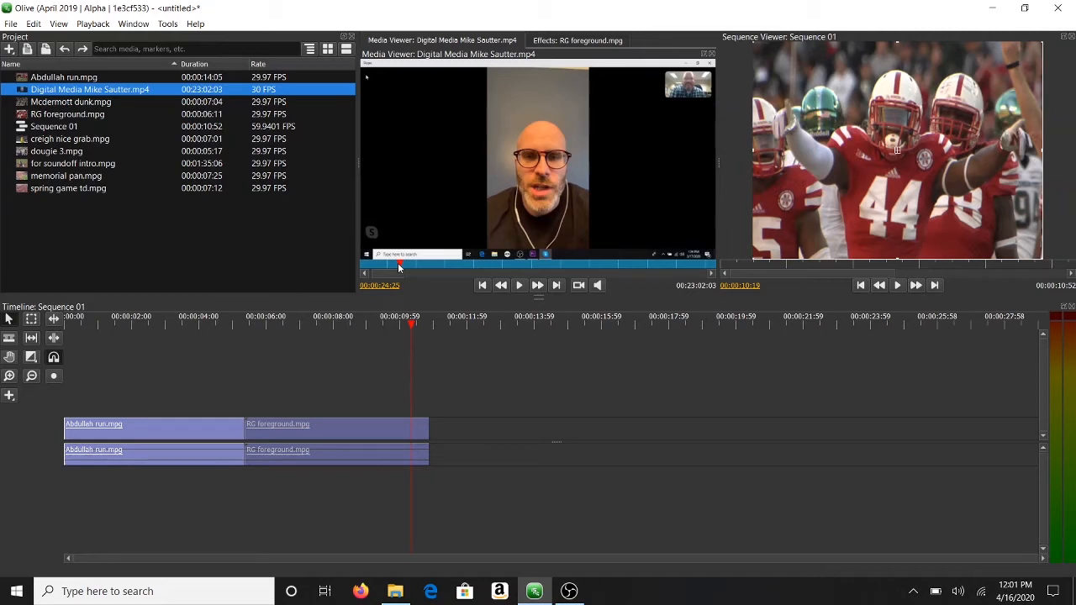
pyautogui.press('space')
pyautogui.press('space')
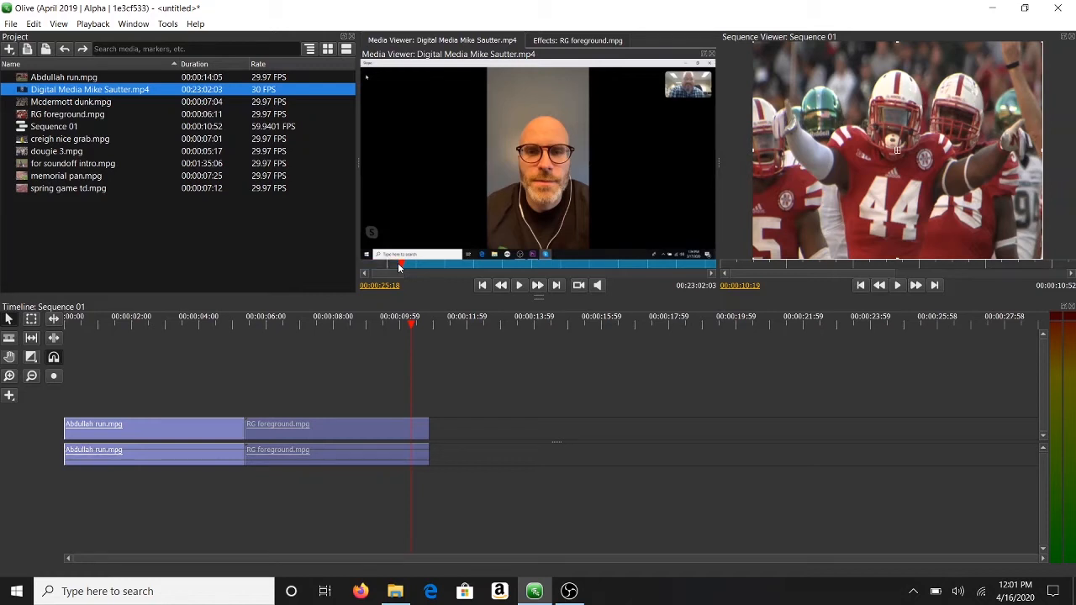
pyautogui.press('space')
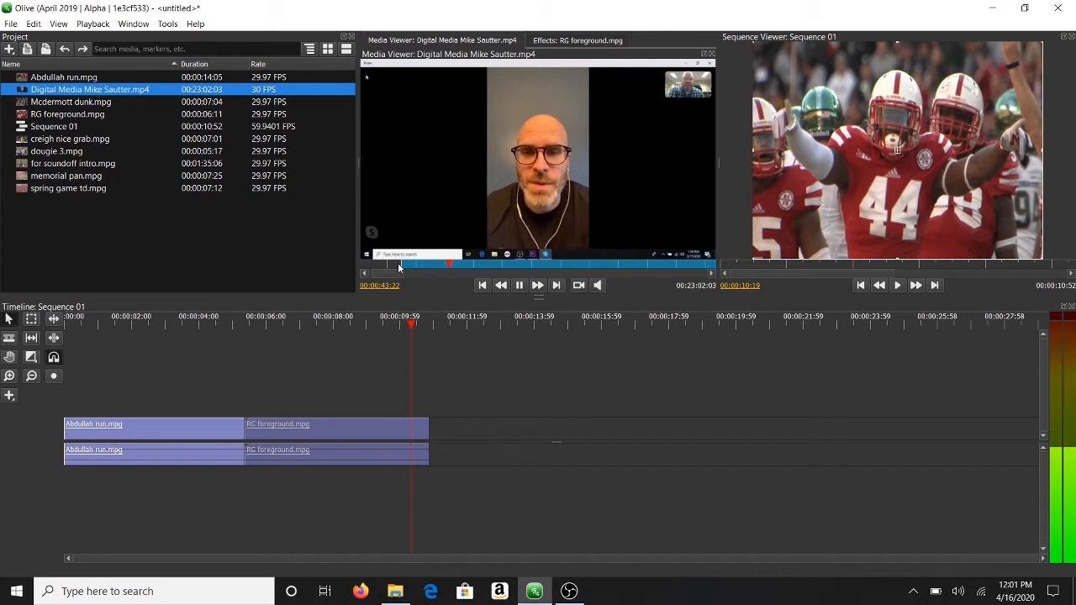
pyautogui.press('space')
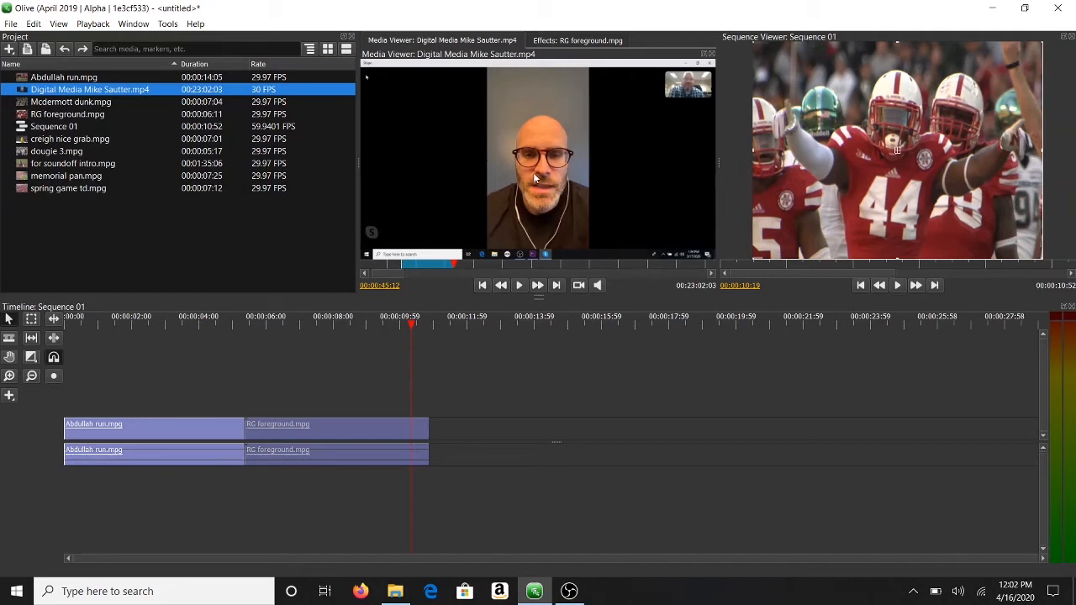
# Step: Drop the trimmed interview after RG foreground.mpg and zoom the timeline out to show it
pyautogui.moveTo(533, 180); pyautogui.dragTo(459, 441)
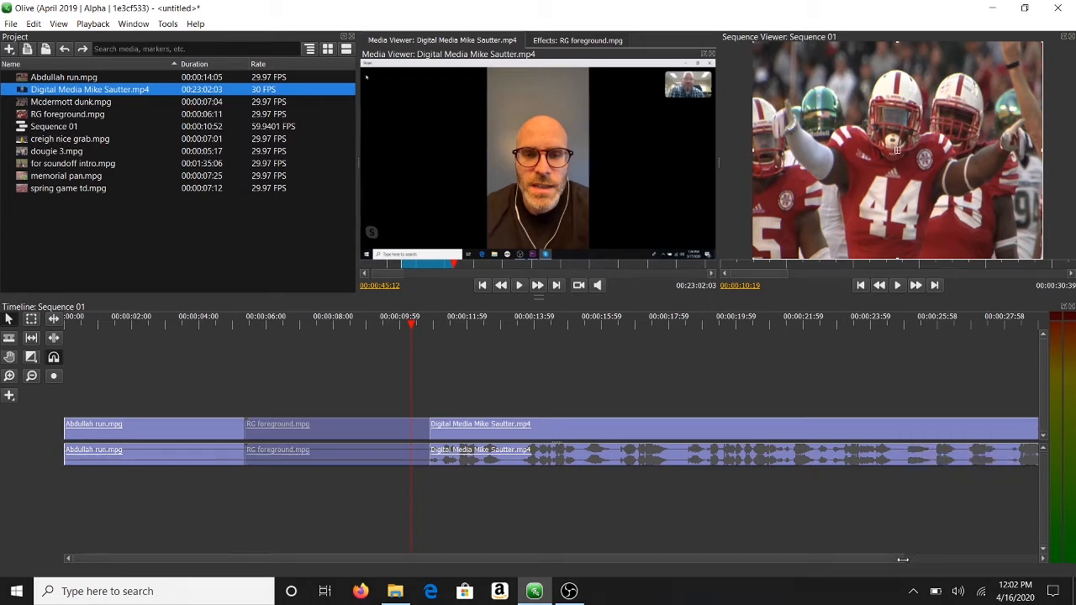
pyautogui.moveTo(902, 559); pyautogui.dragTo(1071, 559)
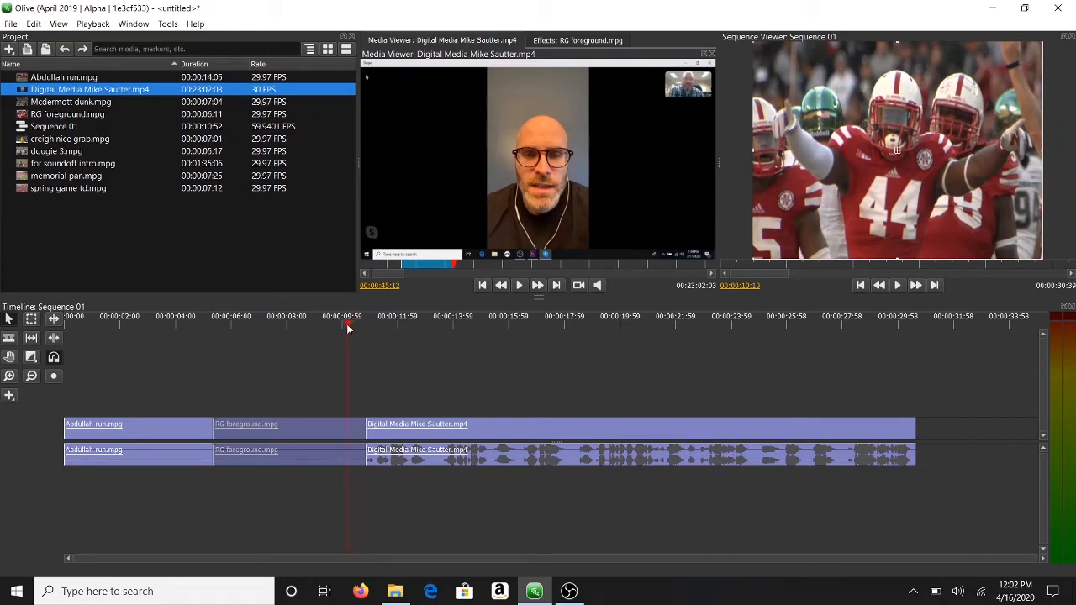
# Step: Play Sequence 01 from about 4 seconds and again from the interview's start
pyautogui.moveTo(346, 324); pyautogui.dragTo(179, 338)
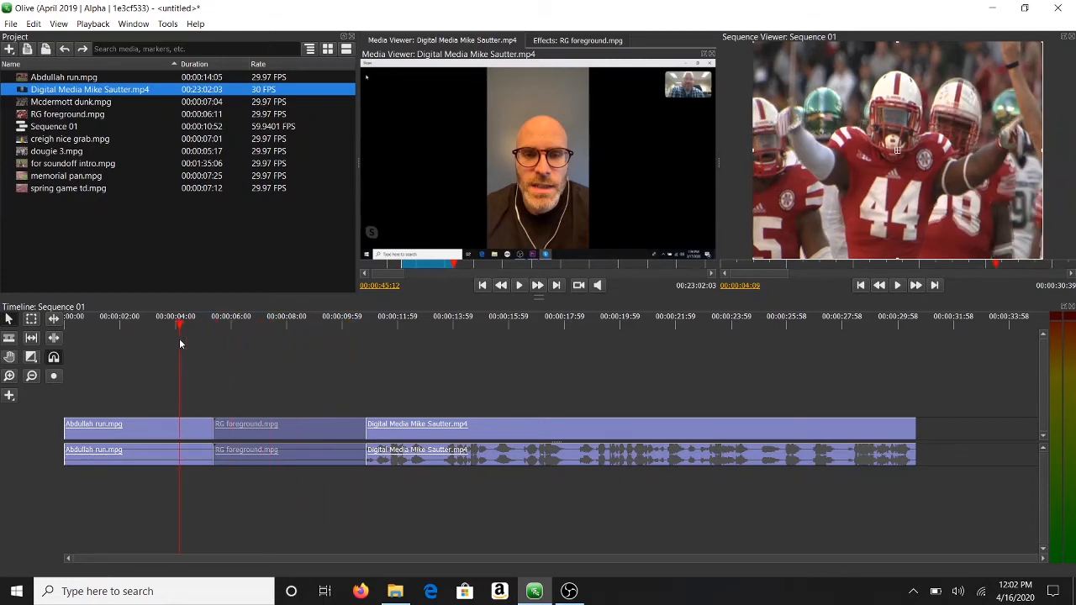
pyautogui.press('space')
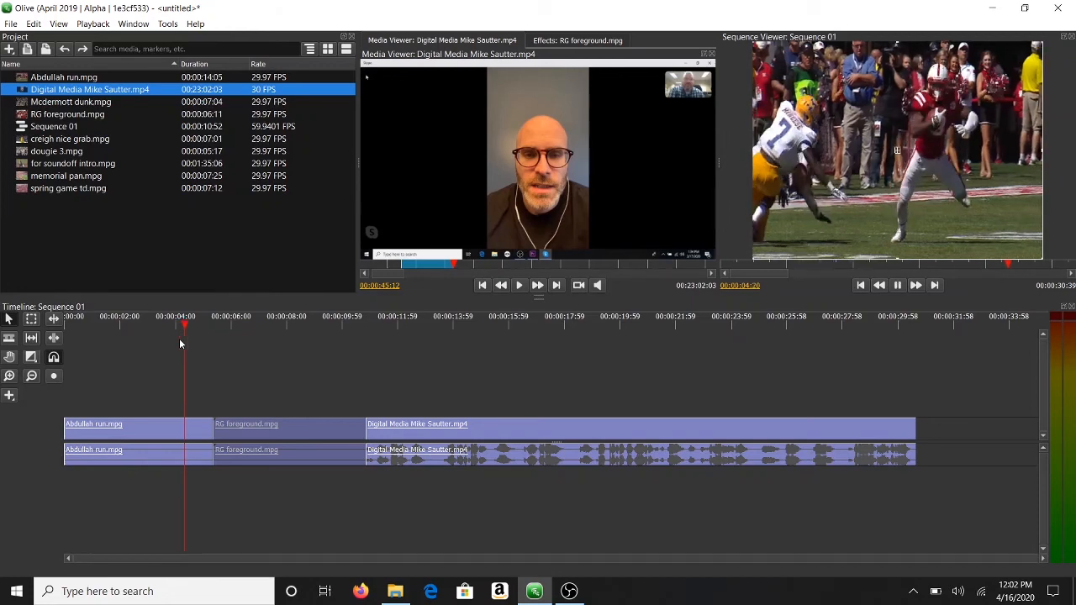
pyautogui.click(370, 321)
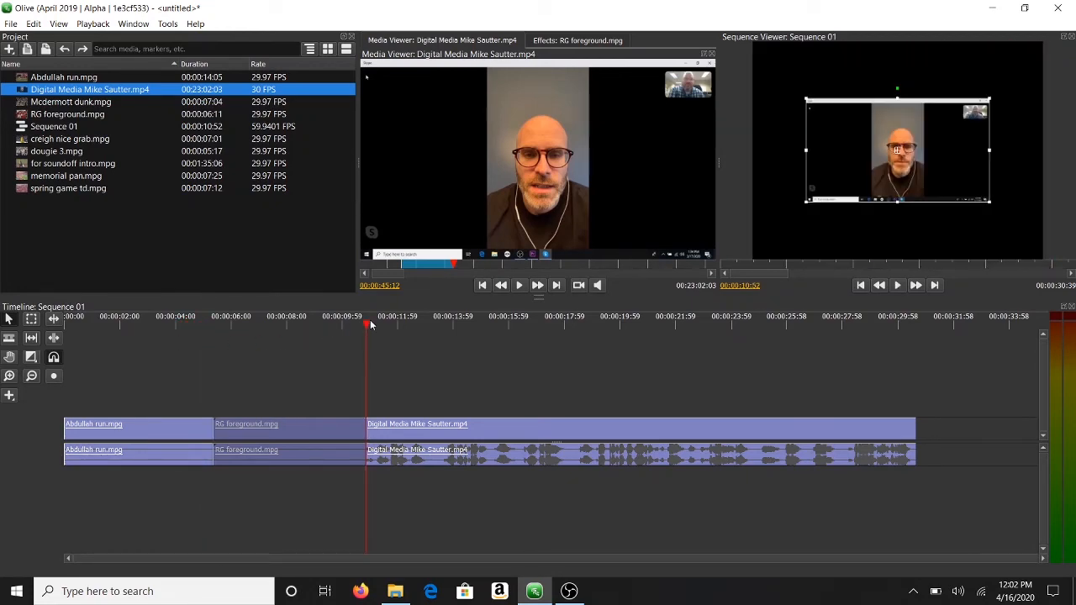
pyautogui.press('space')
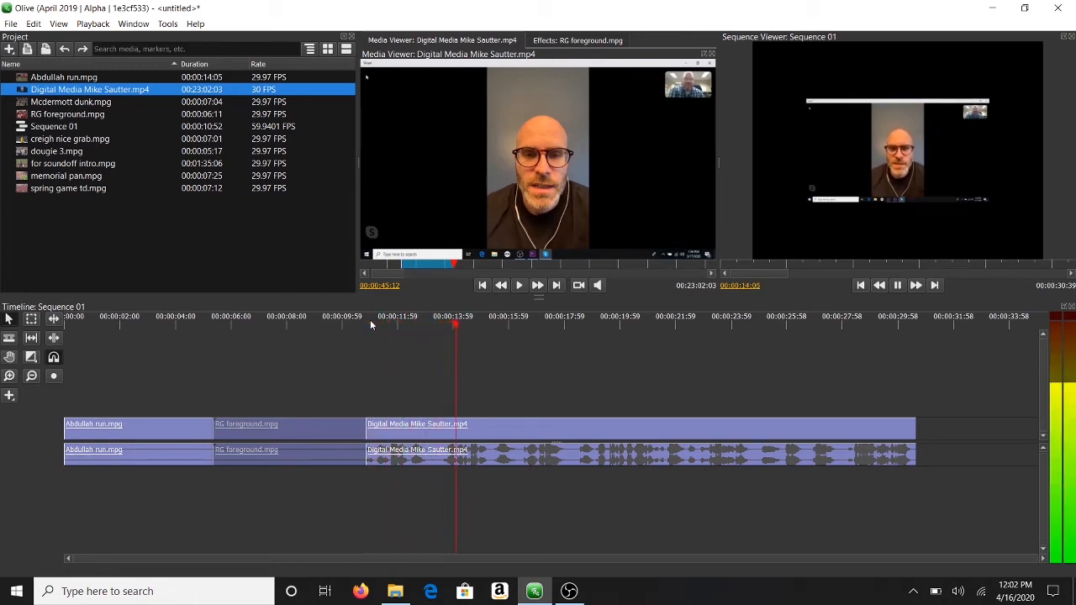
pyautogui.press('space')
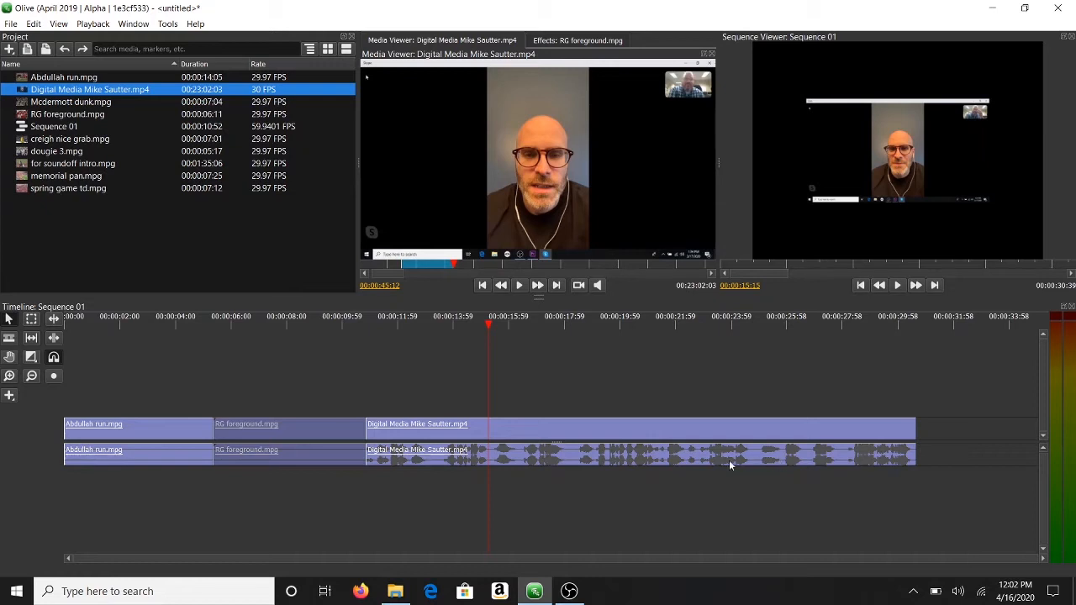
# Step: Compare the football footage and interview around the cut, then select the interview clip
pyautogui.click(335, 319)
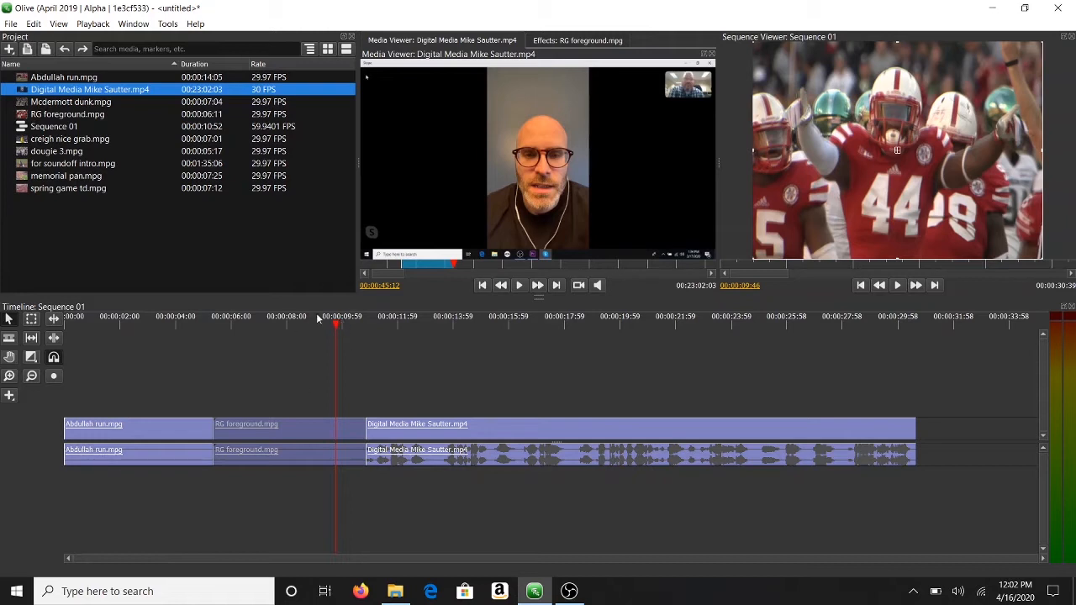
pyautogui.click(403, 323)
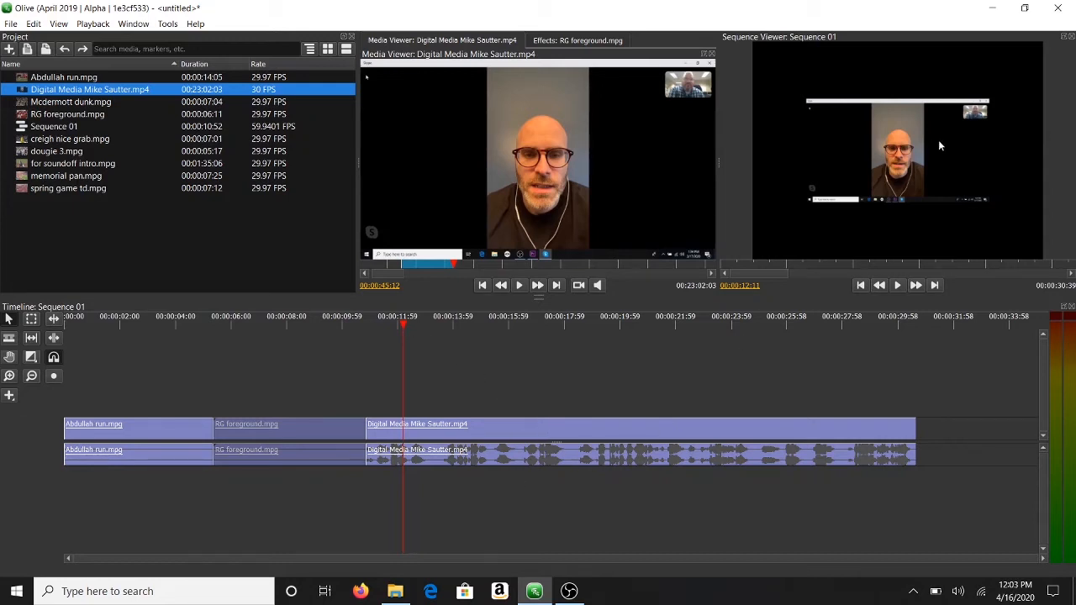
pyautogui.click(330, 320)
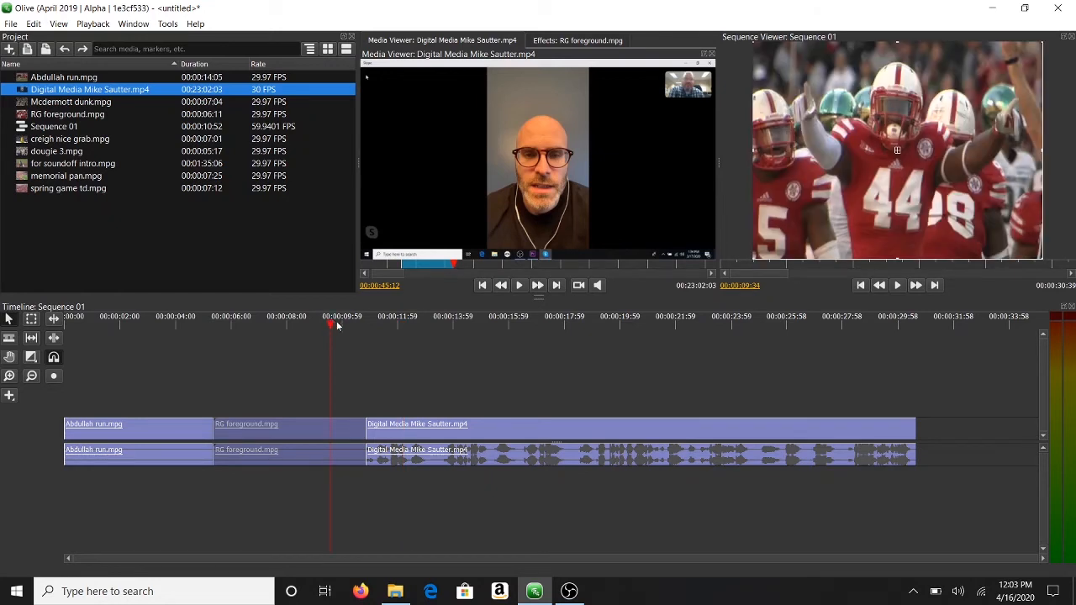
pyautogui.click(401, 320)
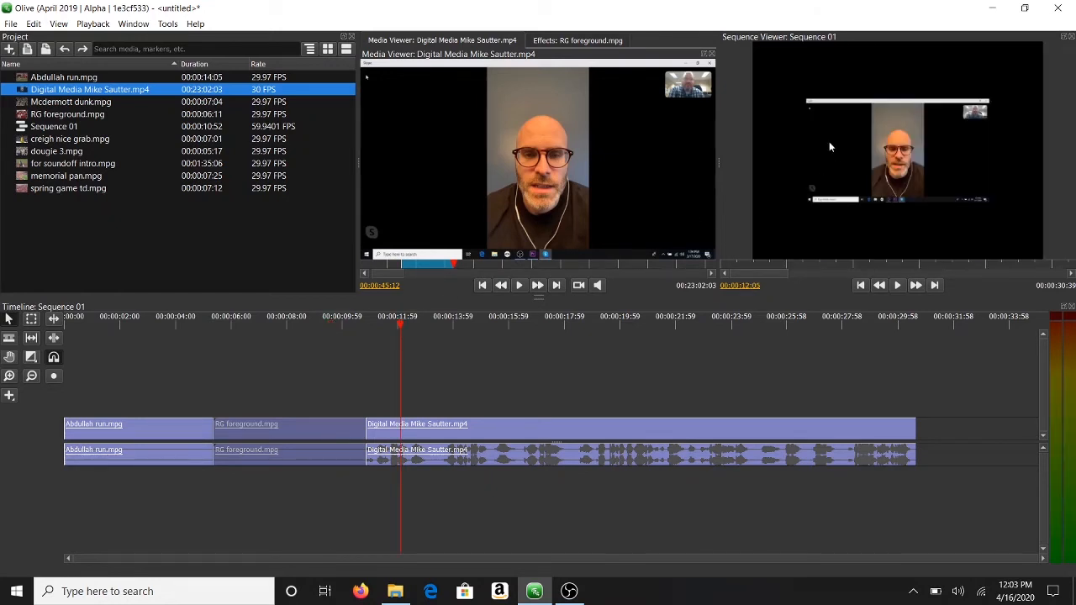
pyautogui.click(828, 435)
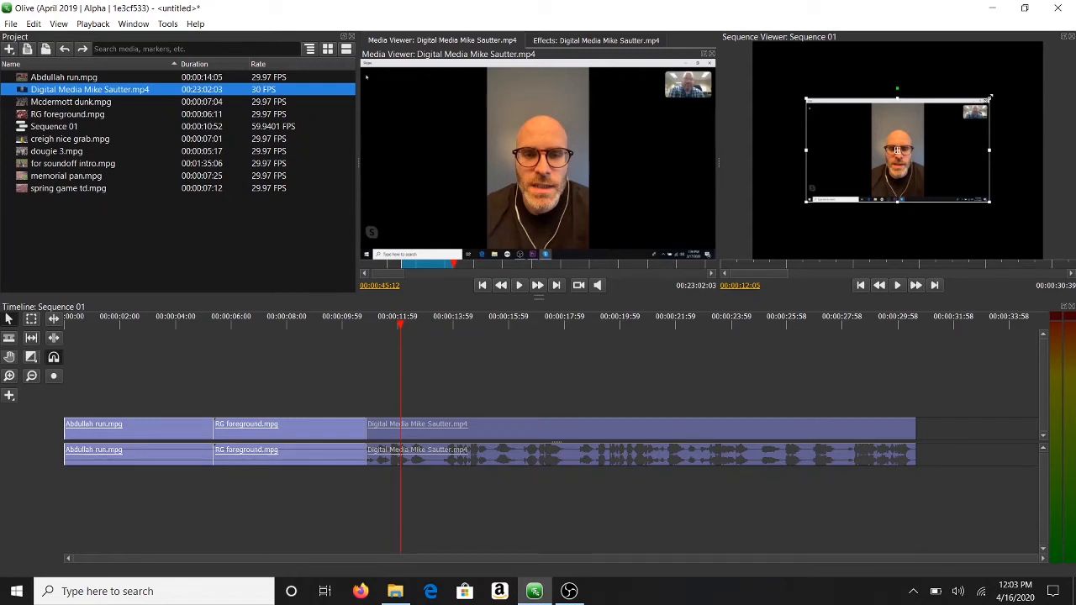
# Step: Scale up the interview footage with the corner handle, then shift it up and right to fill the frame
pyautogui.moveTo(988, 98); pyautogui.dragTo(1075, 5)
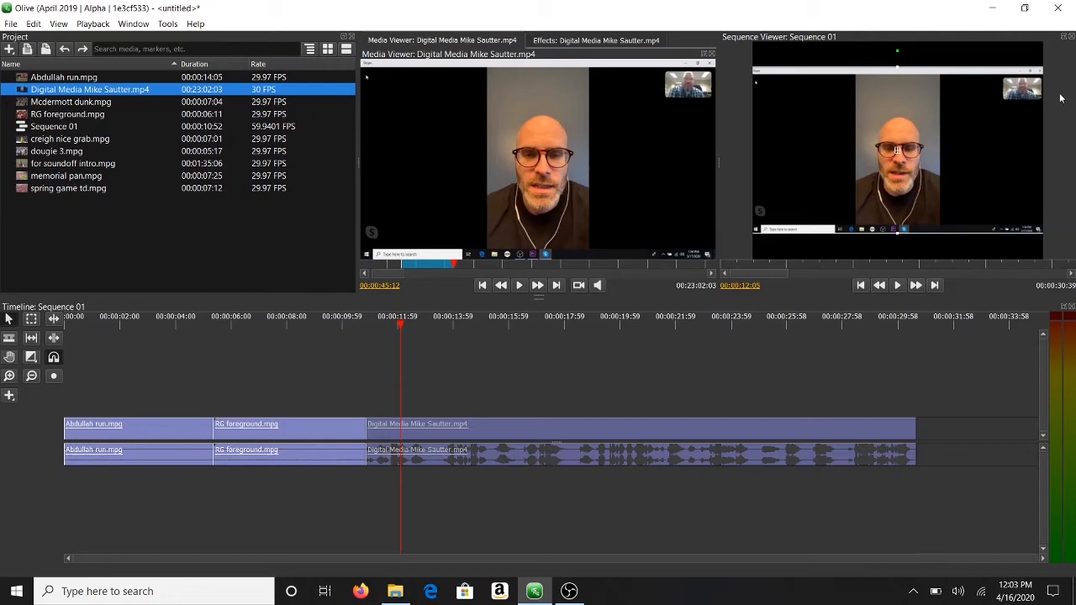
pyautogui.moveTo(986, 78); pyautogui.dragTo(1015, 59)
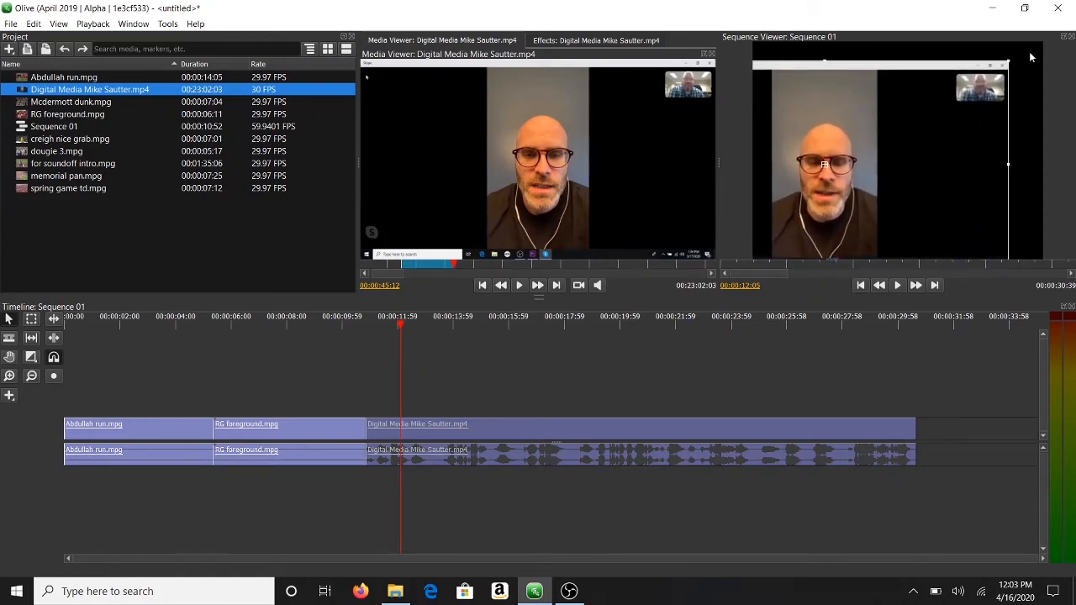
pyautogui.moveTo(978, 126); pyautogui.dragTo(1003, 119)
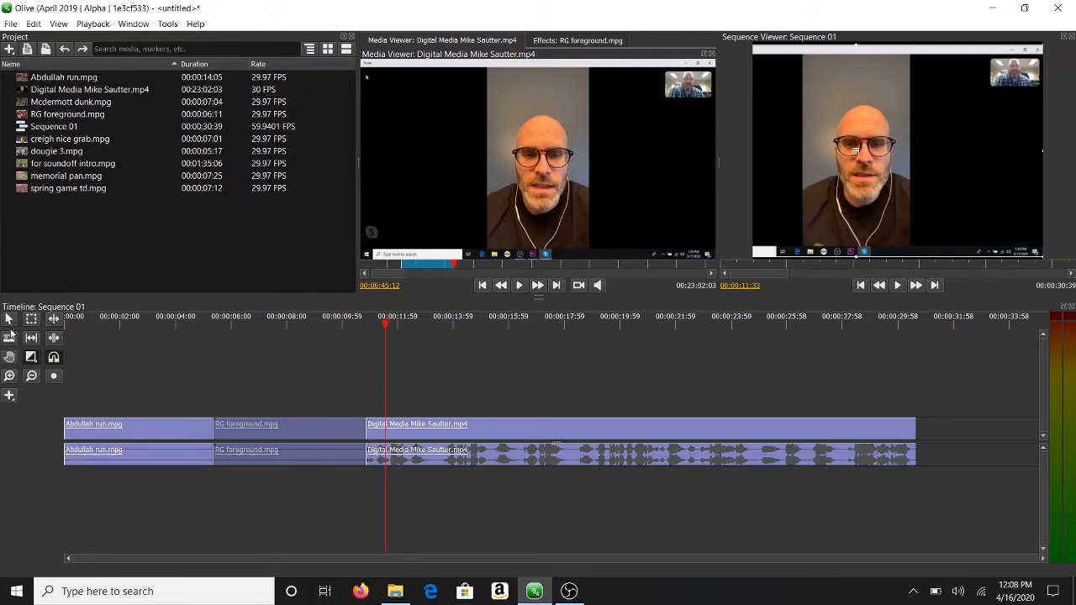
# Step: Cut the interview clip with the Razor Tool at about 00:00:15, then select the second piece
pyautogui.click(10, 324)
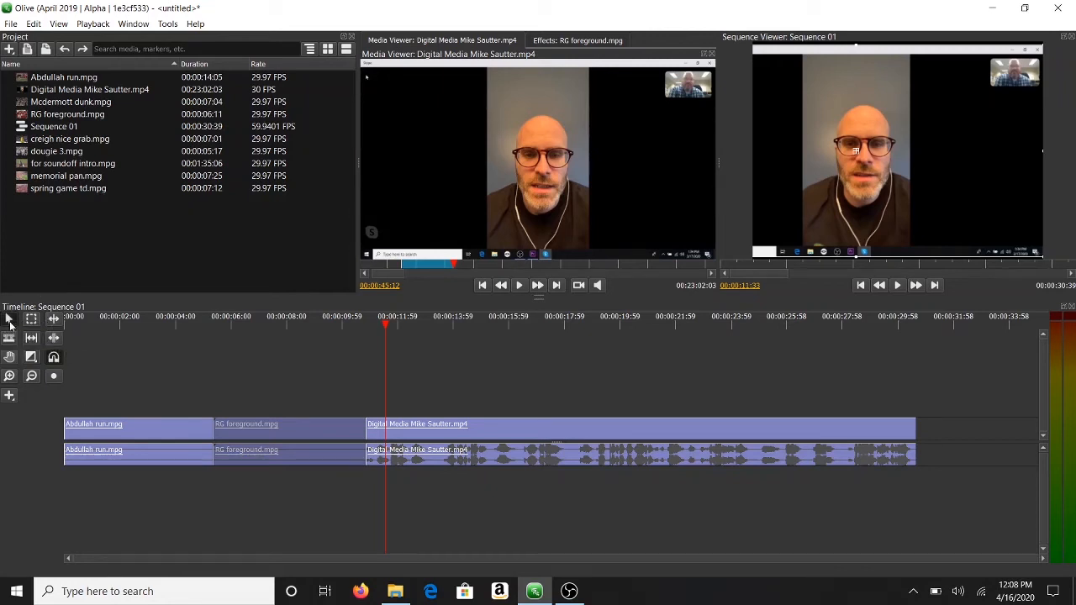
pyautogui.click(433, 420)
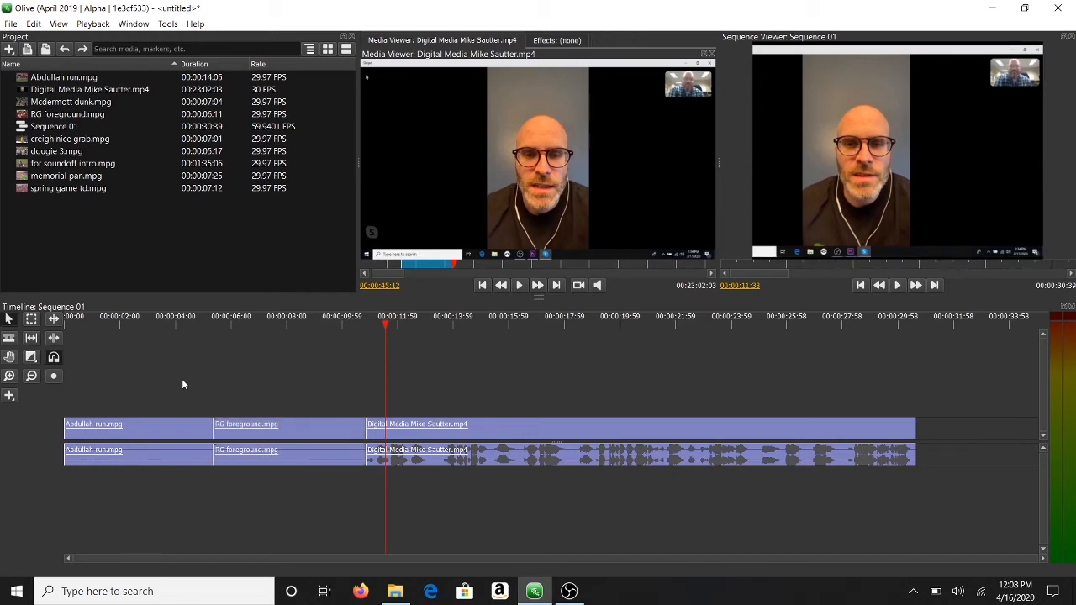
pyautogui.click(9, 339)
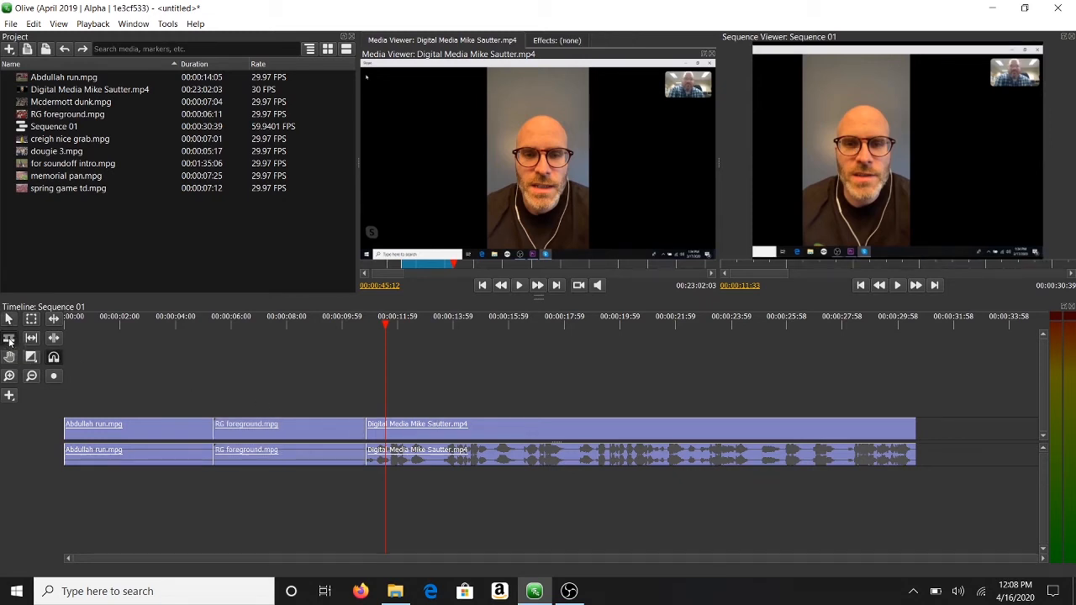
pyautogui.click(487, 423)
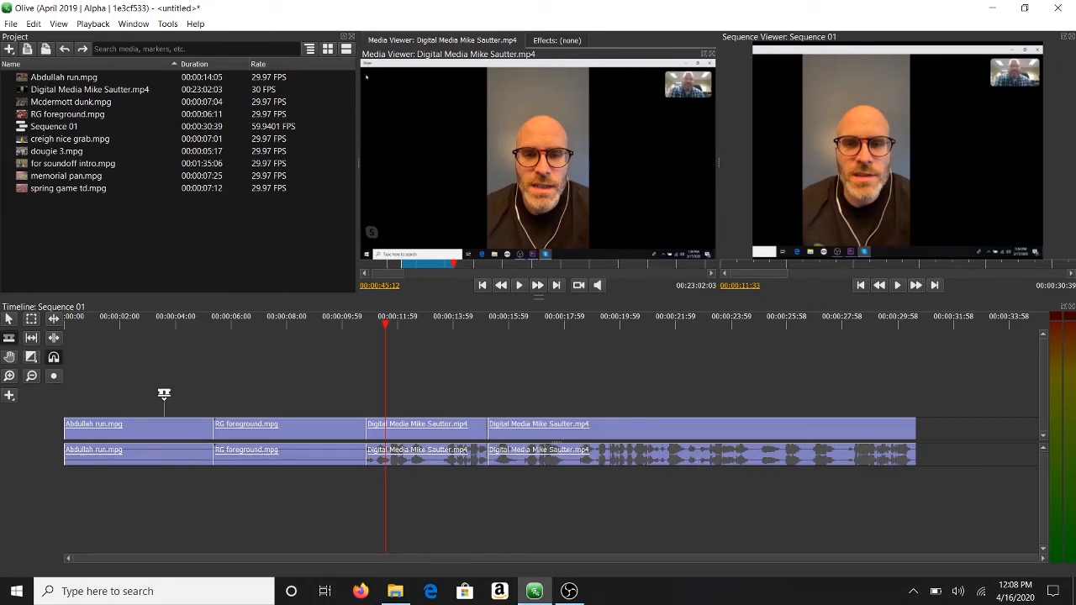
pyautogui.press('v')
pyautogui.click(531, 430)
pyautogui.moveTo(533, 430)
pyautogui.mouseDown()
pyautogui.moveTo(552, 427)
pyautogui.moveTo(528, 422)
pyautogui.mouseUp()
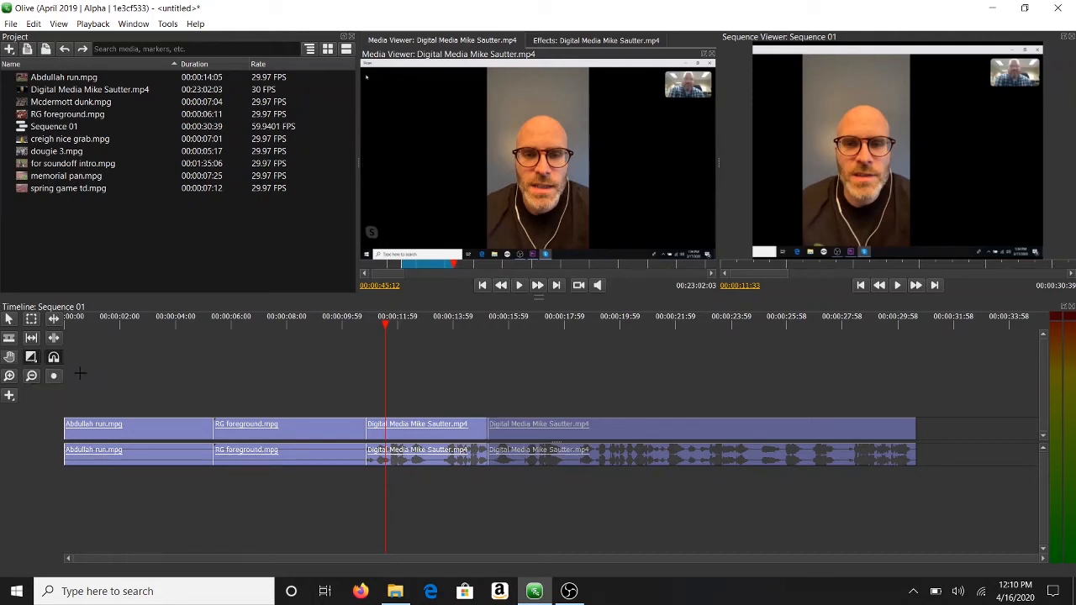
# Step: Place a Cross Dissolve across the cut between RG foreground.mpg and the interview clip
pyautogui.click(9, 401)
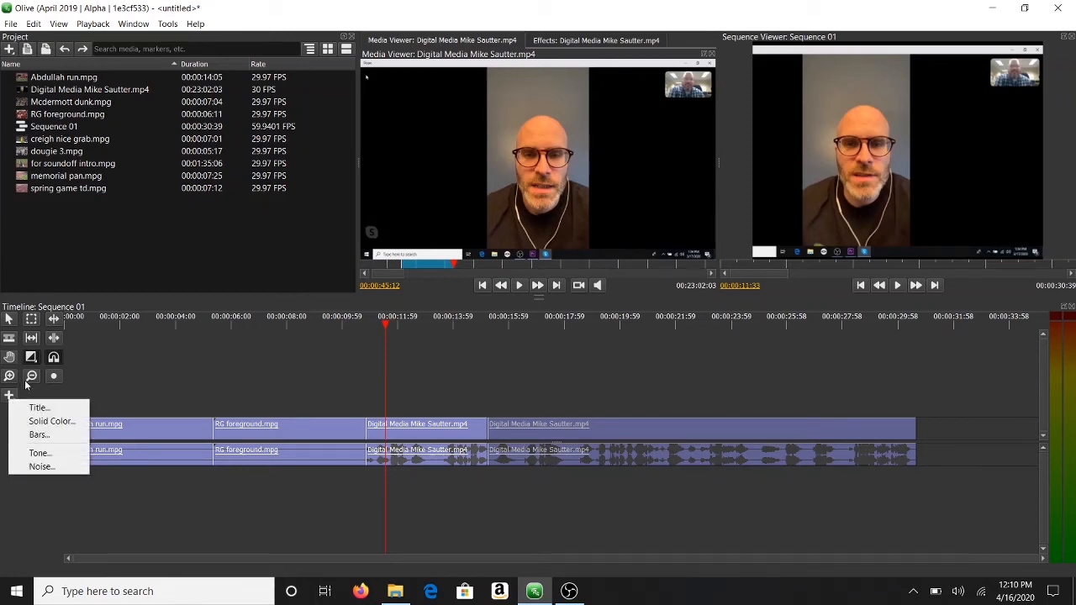
pyautogui.click(34, 362)
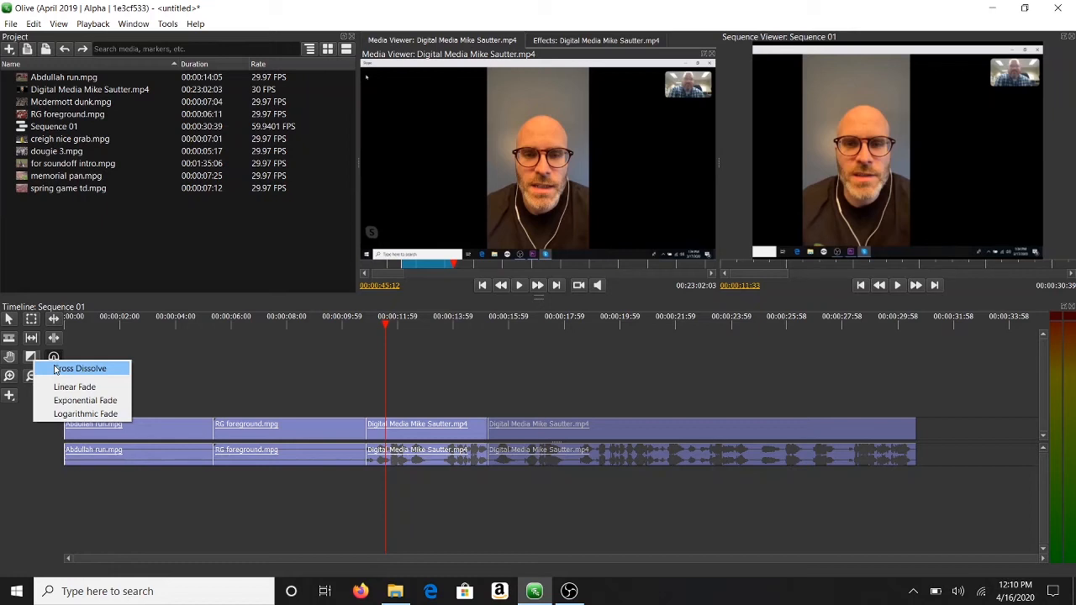
pyautogui.click(55, 368)
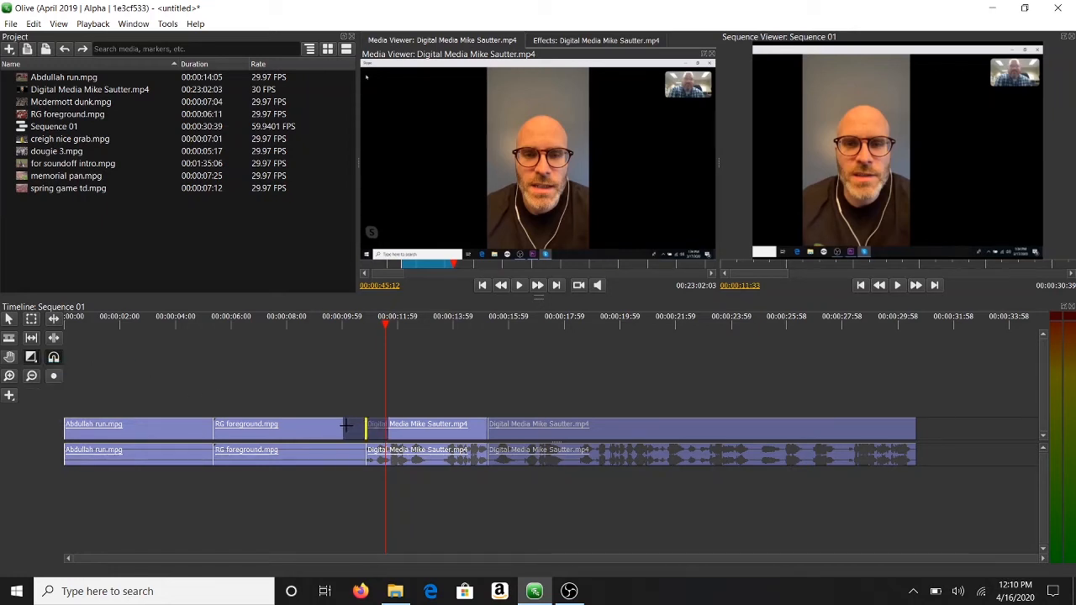
pyautogui.moveTo(345, 427); pyautogui.dragTo(370, 429)
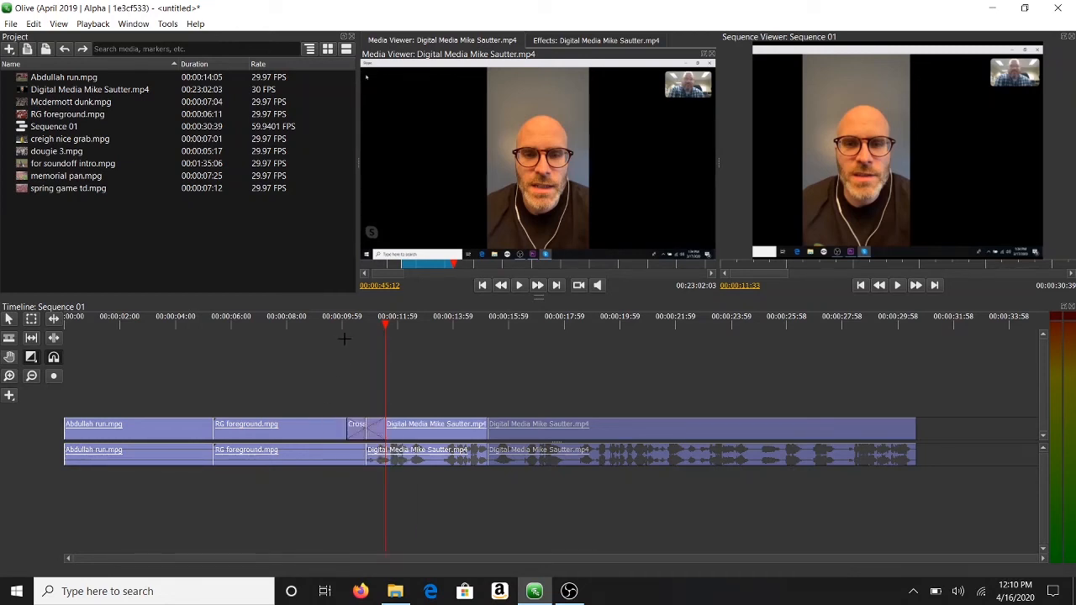
# Step: Play back from just before the transition to preview the dissolve, then select it
pyautogui.click(335, 324)
pyautogui.press('space')
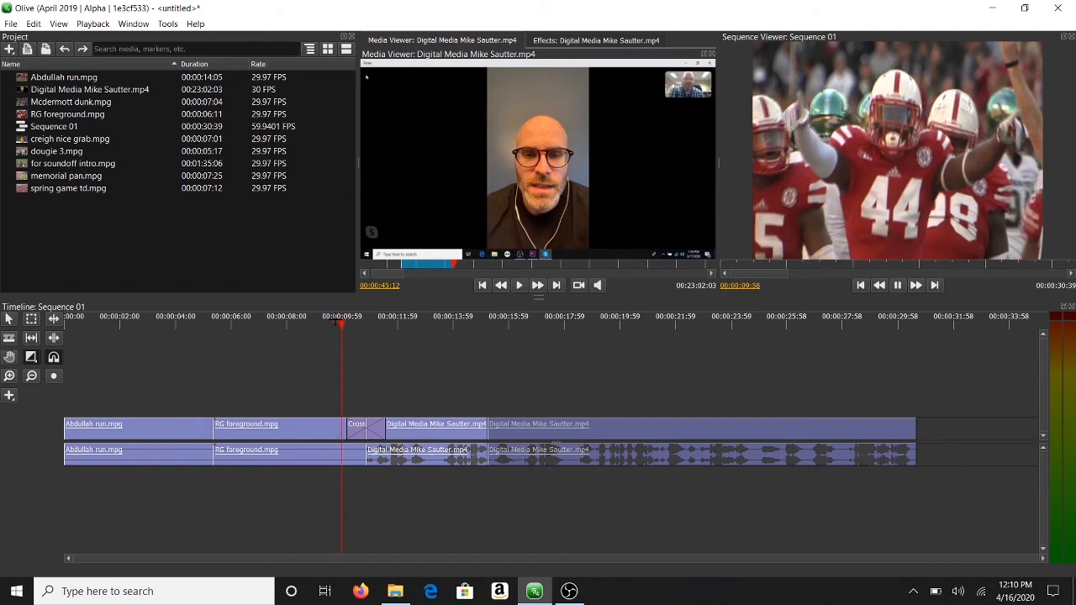
pyautogui.press('space')
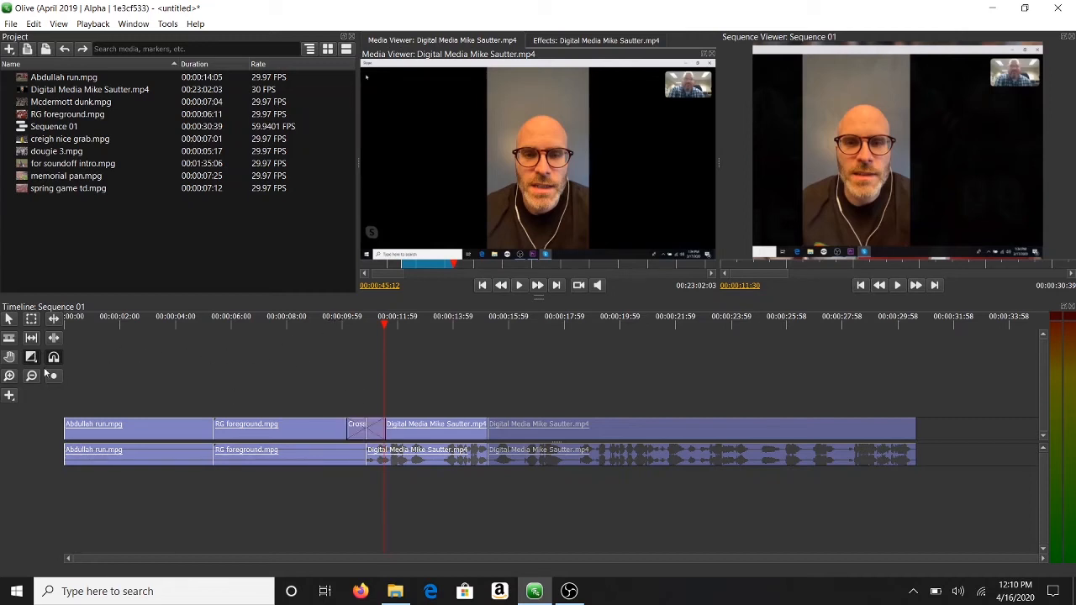
pyautogui.click(375, 428)
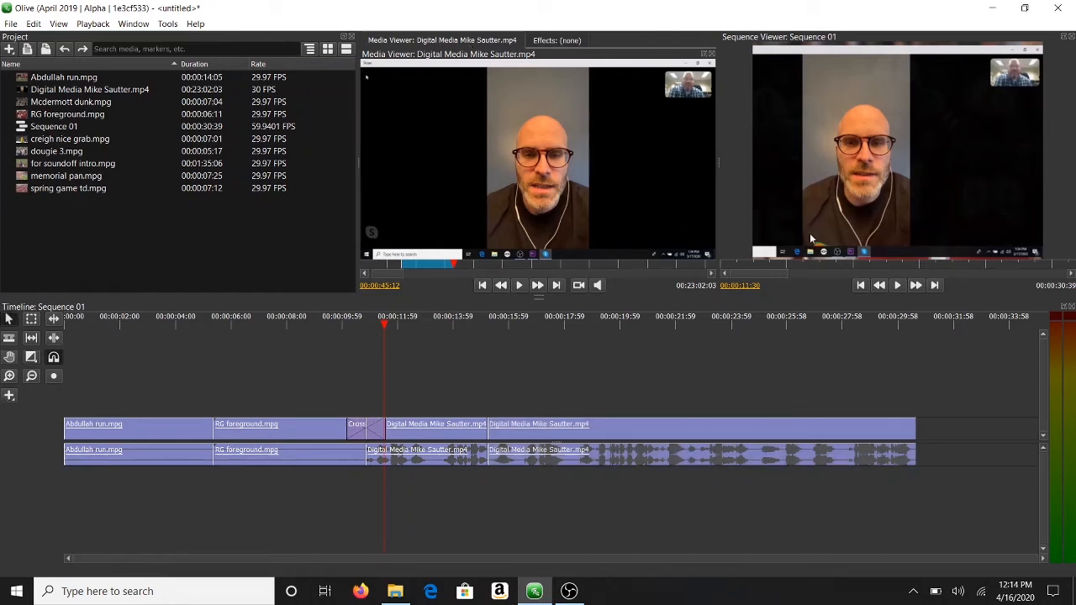
# Step: Create a Title clip and lay it on the track above the interview at the playhead
pyautogui.click(12, 398)
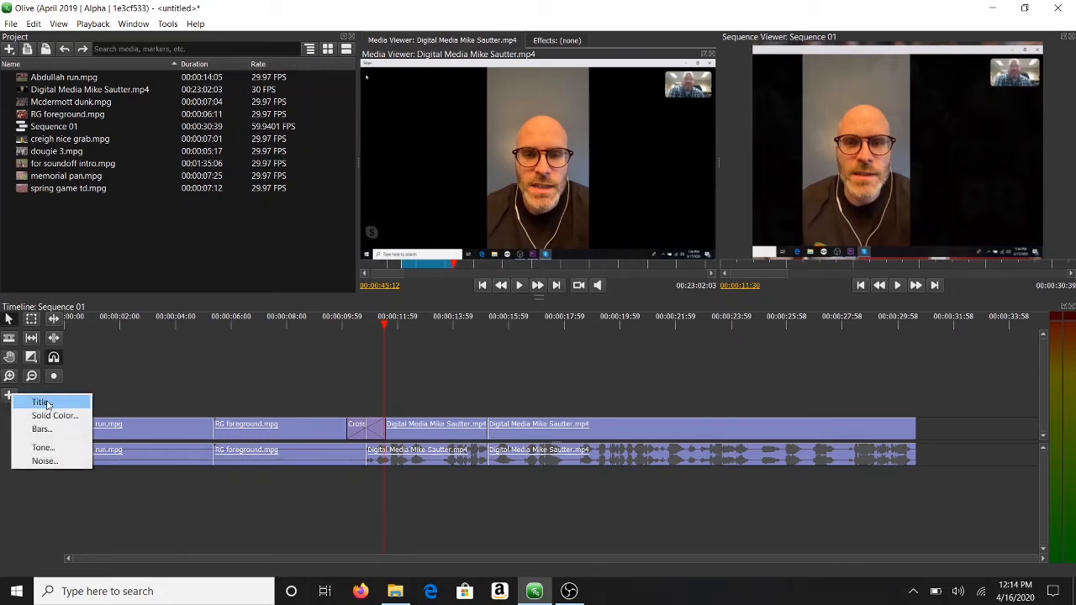
pyautogui.click(47, 404)
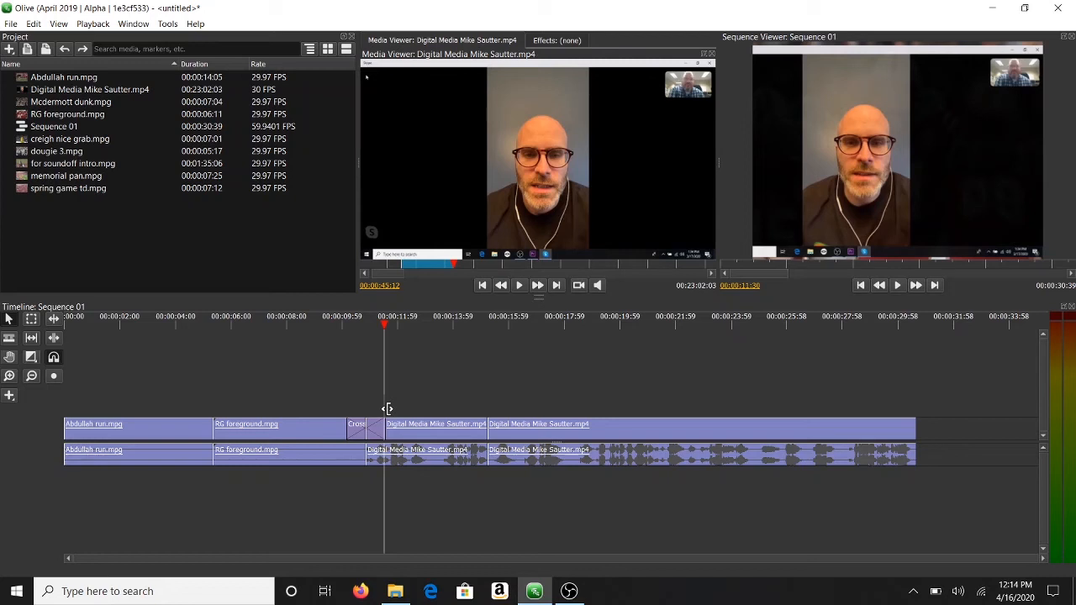
pyautogui.moveTo(387, 409); pyautogui.dragTo(454, 411)
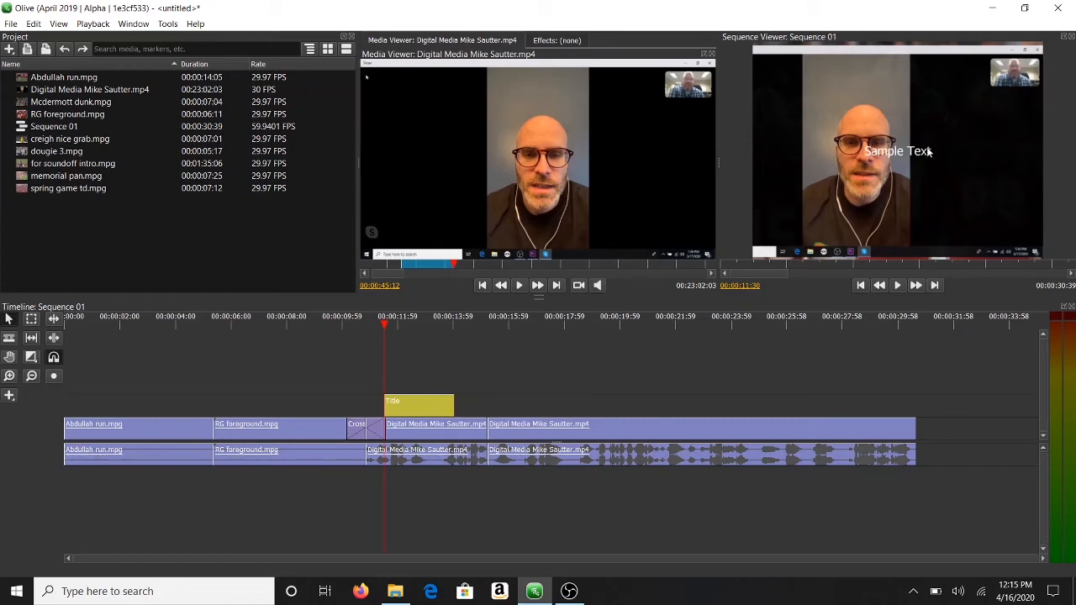
# Step: Select the Title clip, show its Effects: Title settings, and widen the controls panel
pyautogui.click(424, 412)
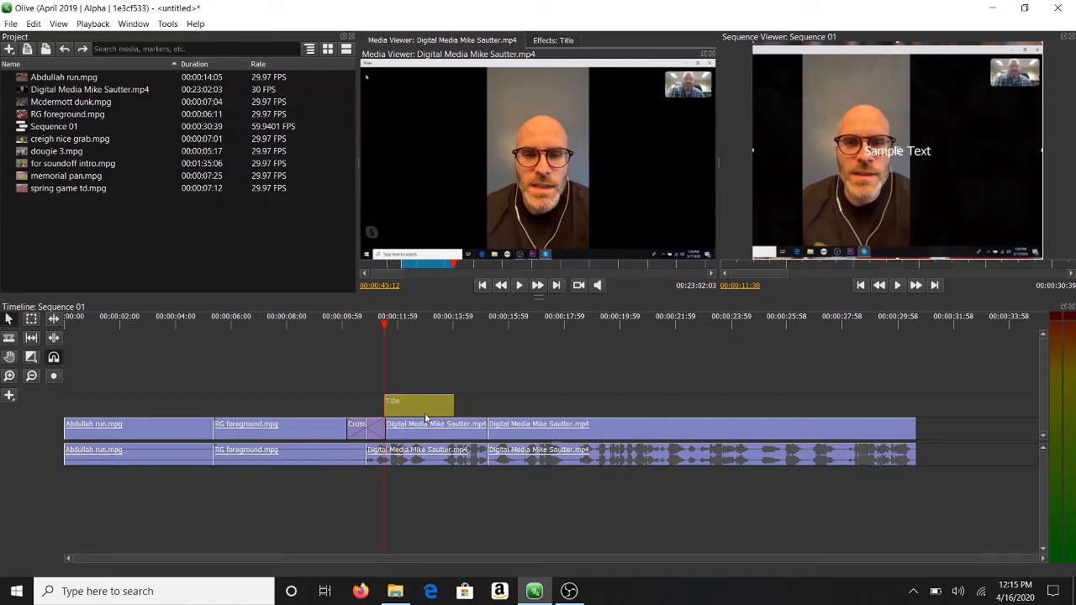
pyautogui.click(547, 42)
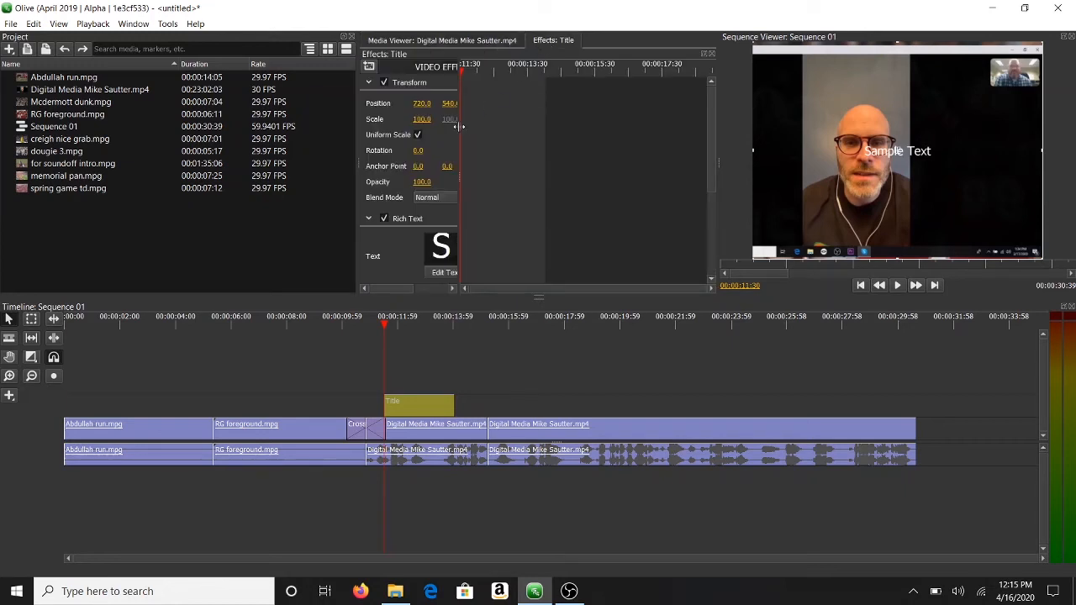
pyautogui.moveTo(460, 126); pyautogui.dragTo(629, 145)
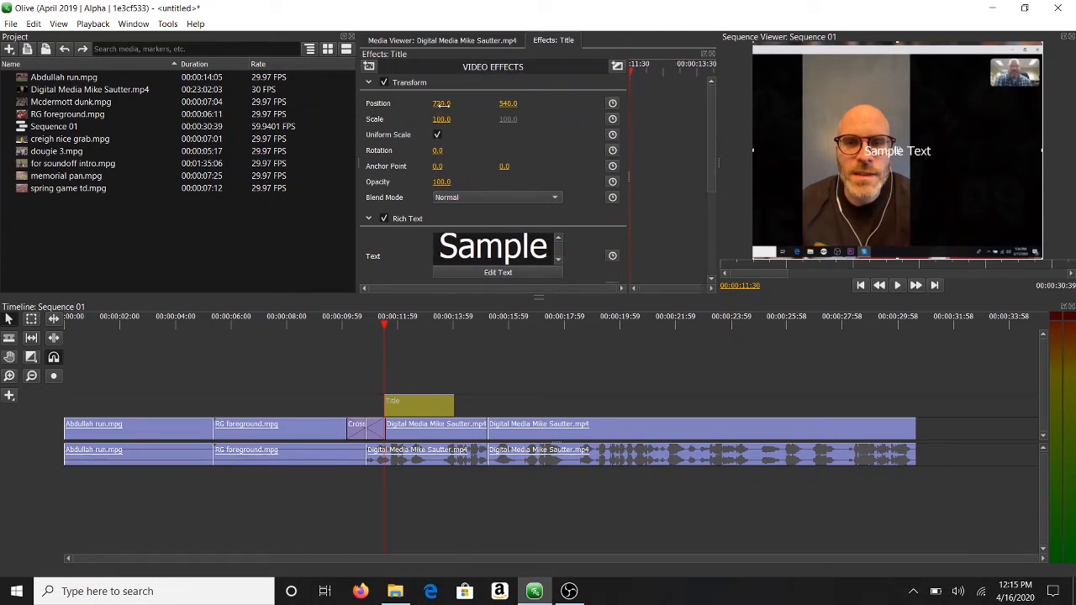
# Step: Set the title's Transform Position to 1081, 865 and highlight the word Sample in Rich Text
pyautogui.moveTo(442, 103); pyautogui.dragTo(699, 103)
pyautogui.moveTo(960, 150); pyautogui.dragTo(970, 217)
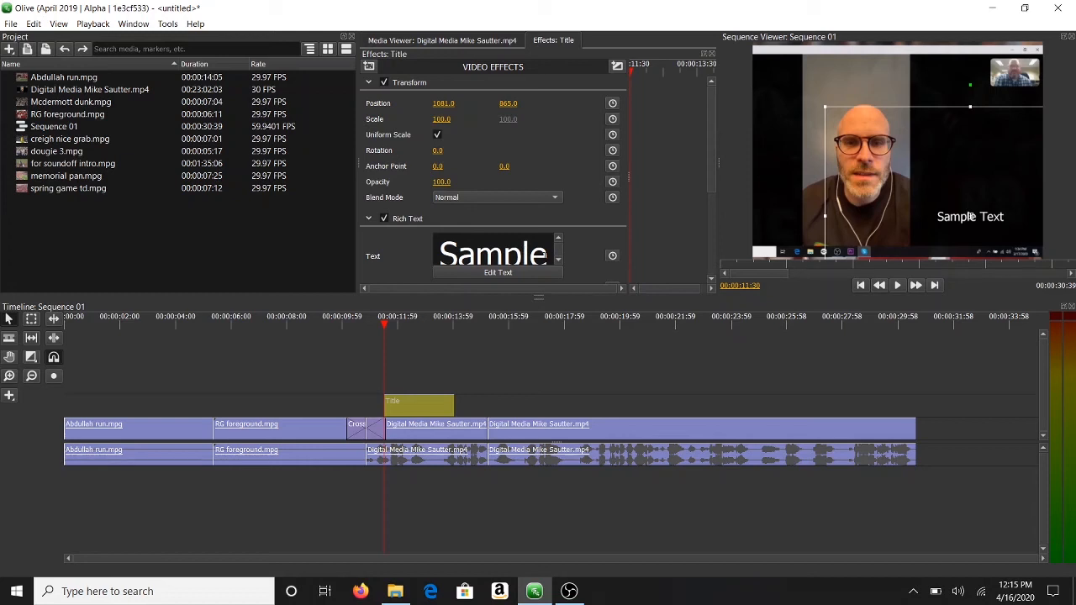
pyautogui.moveTo(548, 249); pyautogui.dragTo(450, 262)
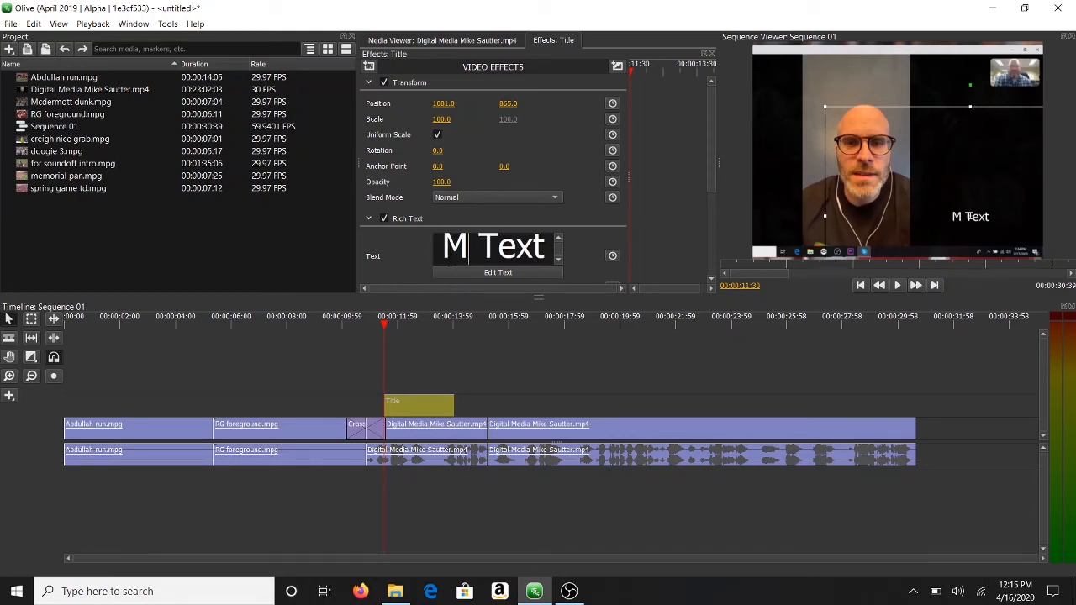
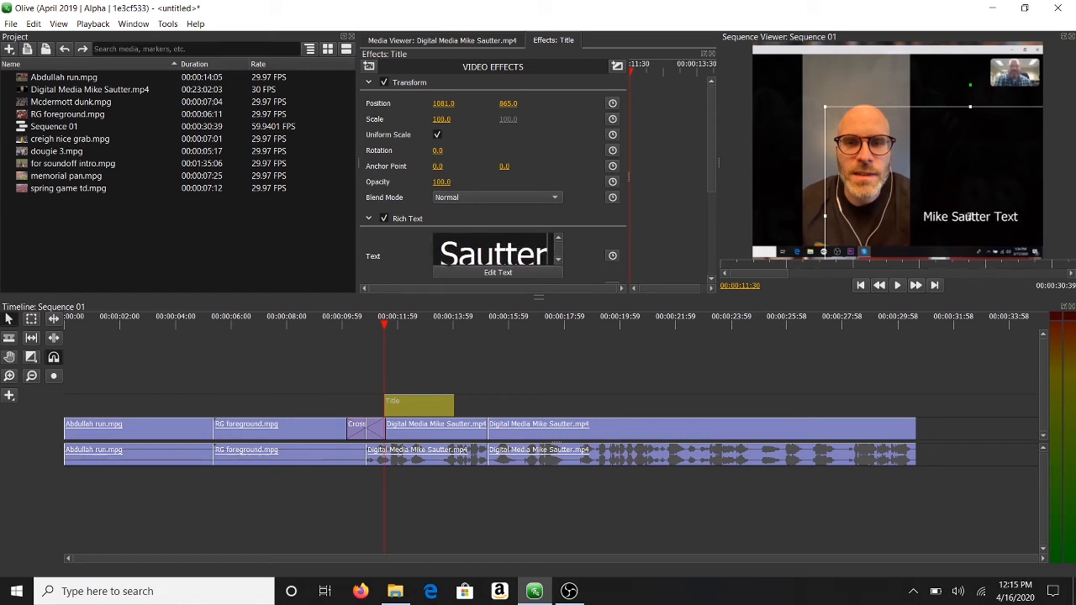
# Step: Replace the placeholder title text with the interviewee's full name
pyautogui.press('Right')
pyautogui.press('Right')
pyautogui.press('Right')
pyautogui.press('Right')
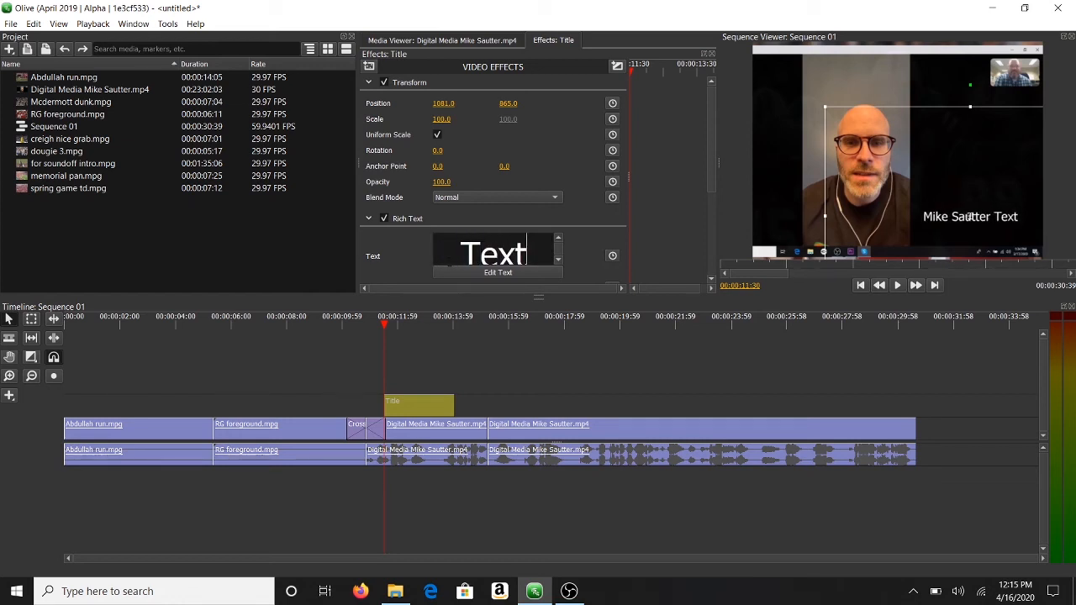
pyautogui.press('BackSpace')
pyautogui.press('BackSpace')
pyautogui.press('BackSpace')
pyautogui.press('BackSpace')
pyautogui.press('BackSpace')
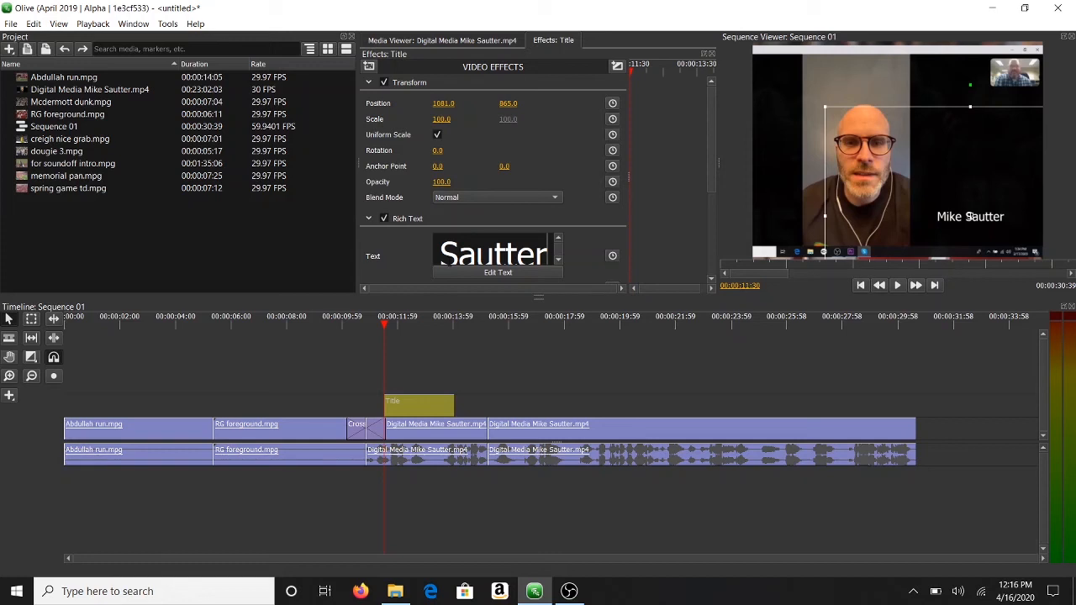
# Step: Add a second line reading 'OWH Reporter' under the name, leaving Blend Mode unchanged
pyautogui.press('Return')
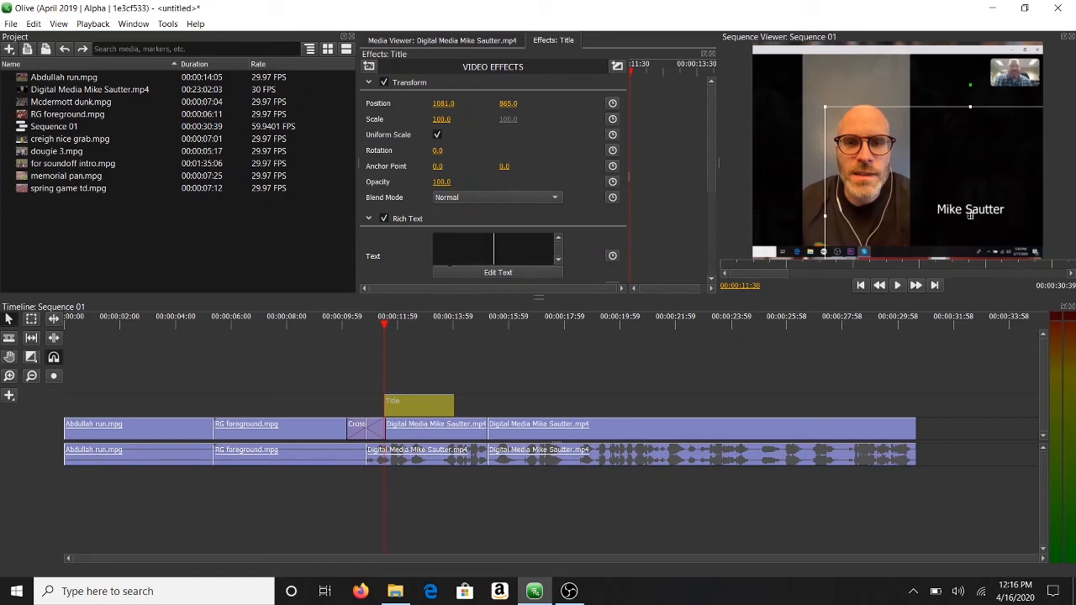
pyautogui.write('Omah')
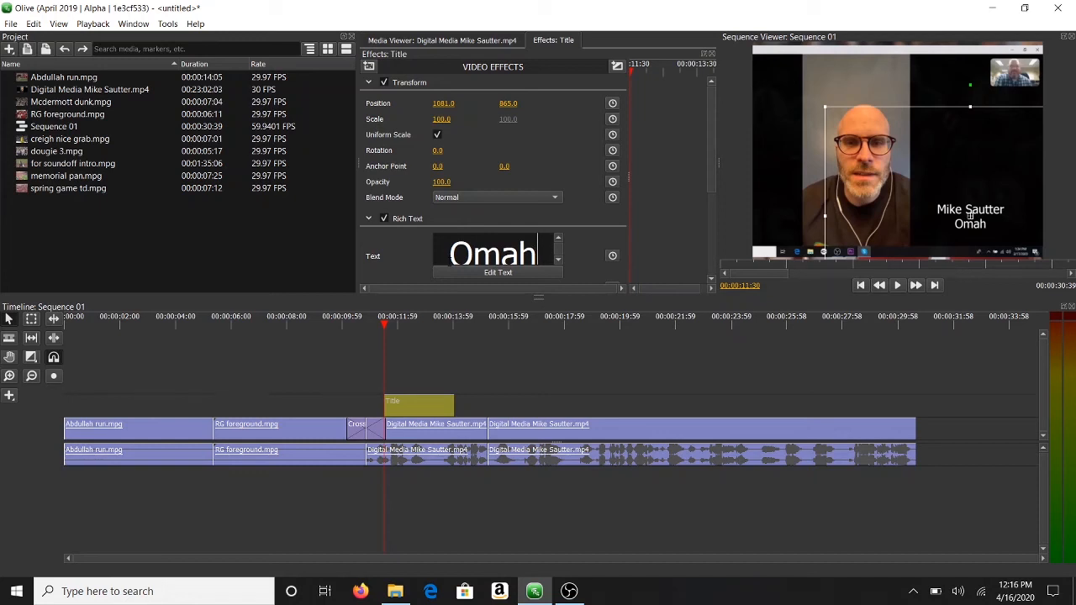
pyautogui.press('BackSpace')
pyautogui.press('BackSpace')
pyautogui.press('BackSpace')
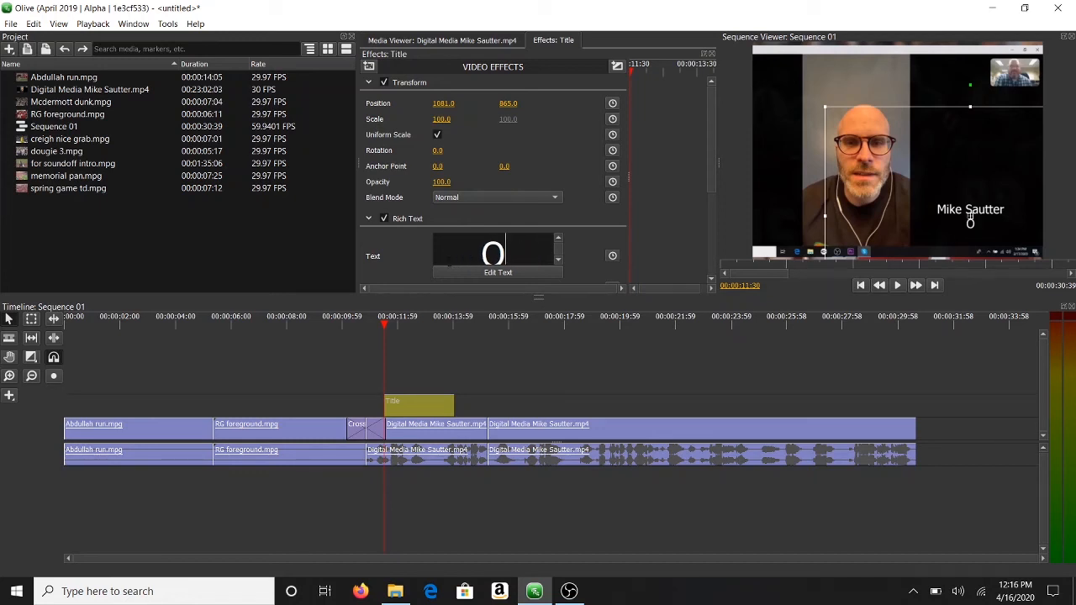
pyautogui.write('W')
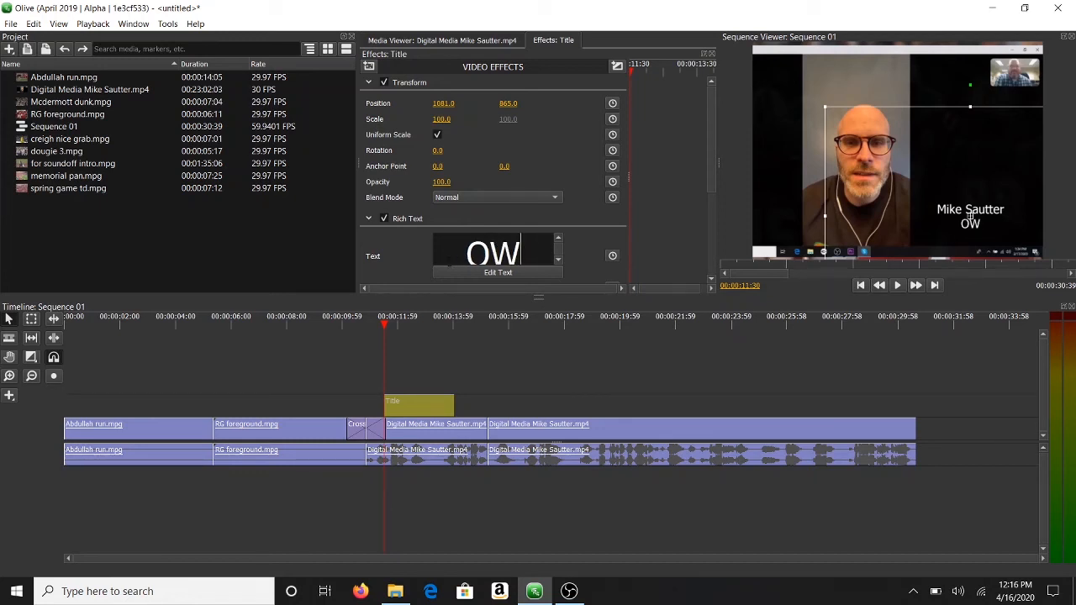
pyautogui.write('H Reporter')
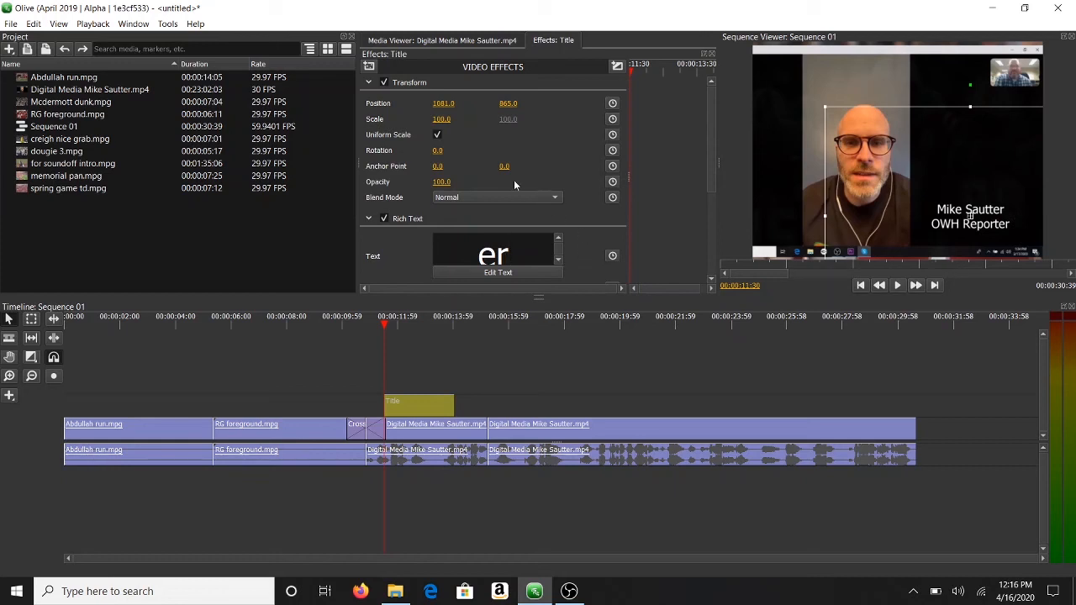
pyautogui.click(556, 199)
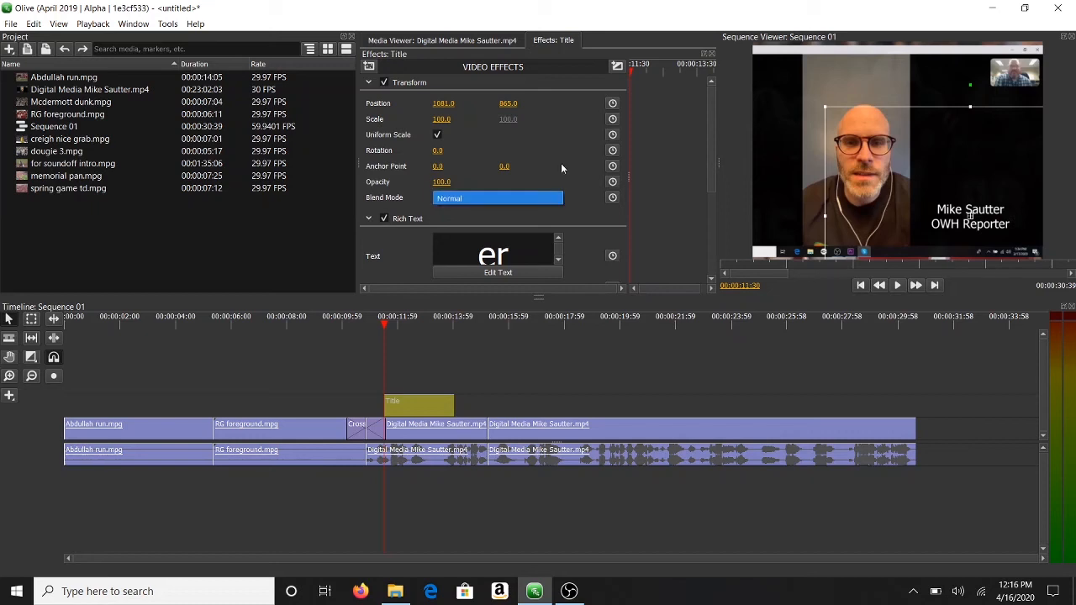
pyautogui.click(568, 157)
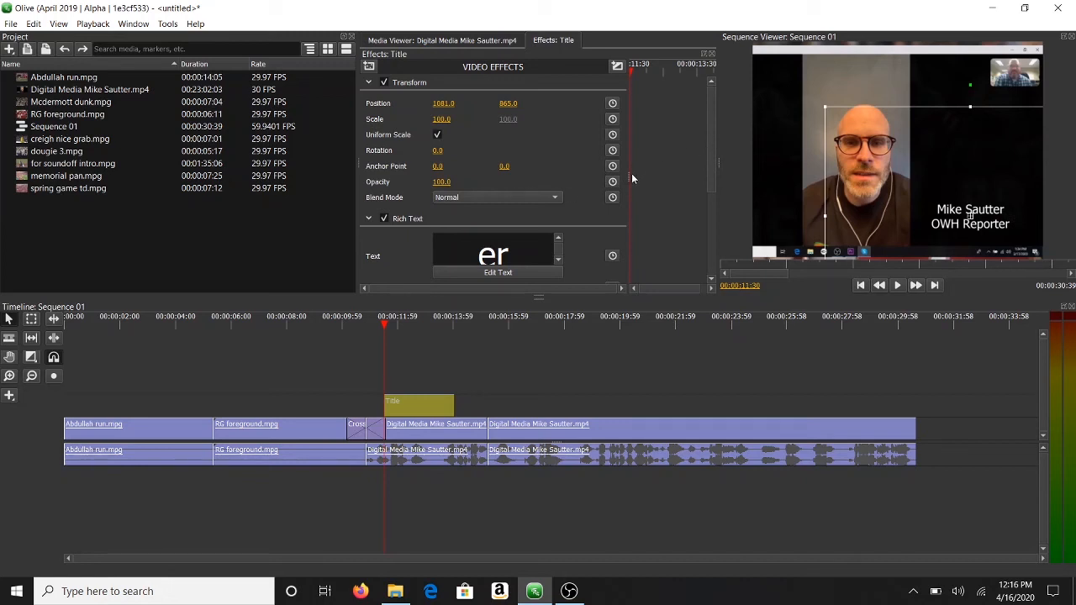
# Step: Resize the effect controls, play the sequence to preview the two-line title, then deselect it
pyautogui.moveTo(627, 175); pyautogui.dragTo(534, 178)
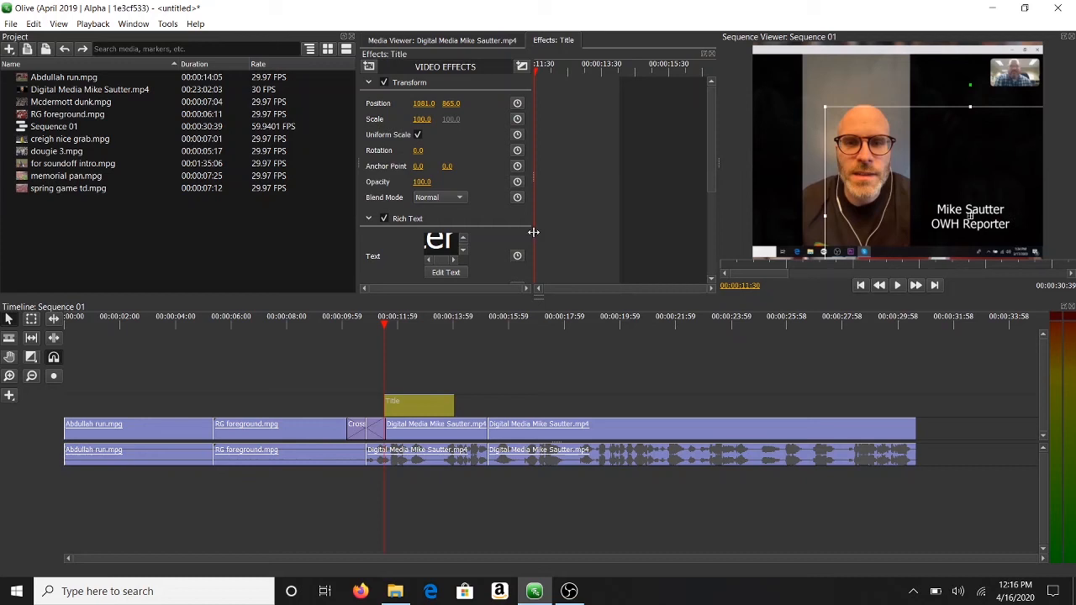
pyautogui.moveTo(533, 230); pyautogui.dragTo(605, 239)
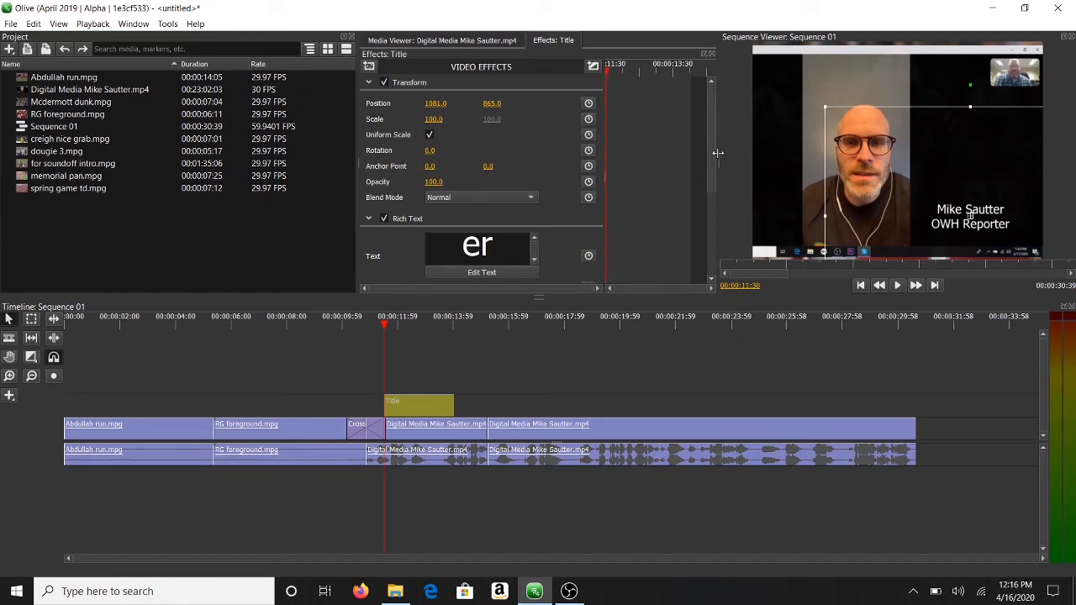
pyautogui.moveTo(710, 160); pyautogui.dragTo(702, 244)
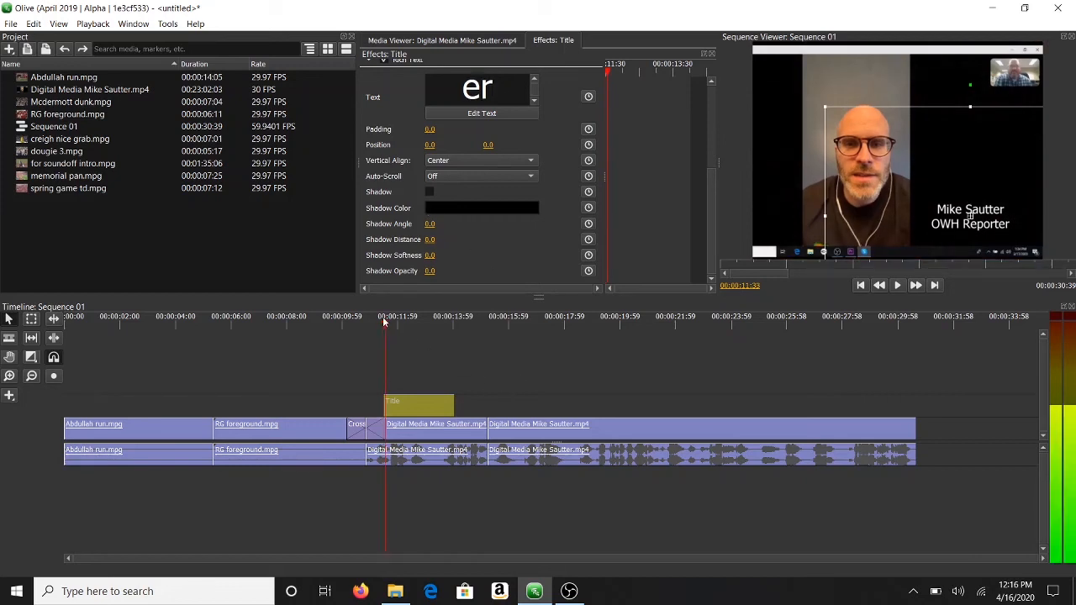
pyautogui.press('space')
pyautogui.press('space')
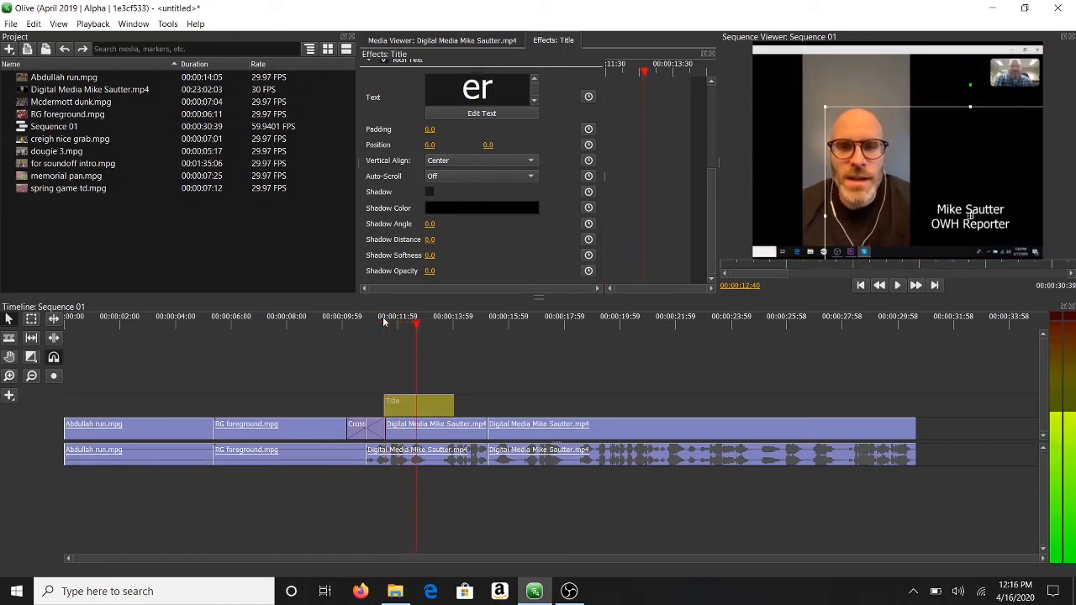
pyautogui.click(476, 375)
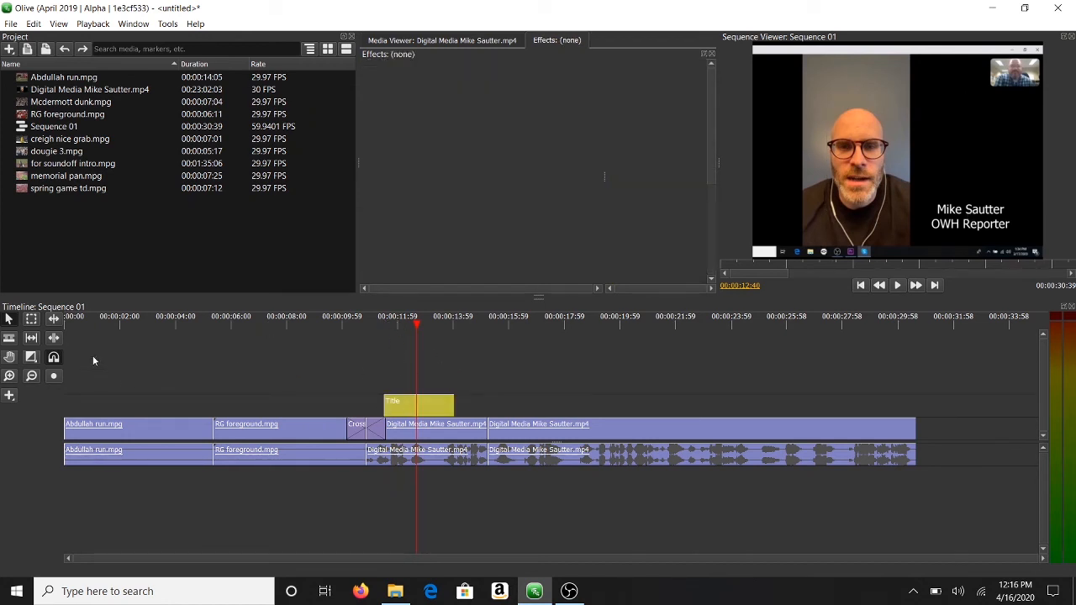
# Step: Add Cross Dissolve transitions on both the start and end edges of the Title clip
pyautogui.click(32, 357)
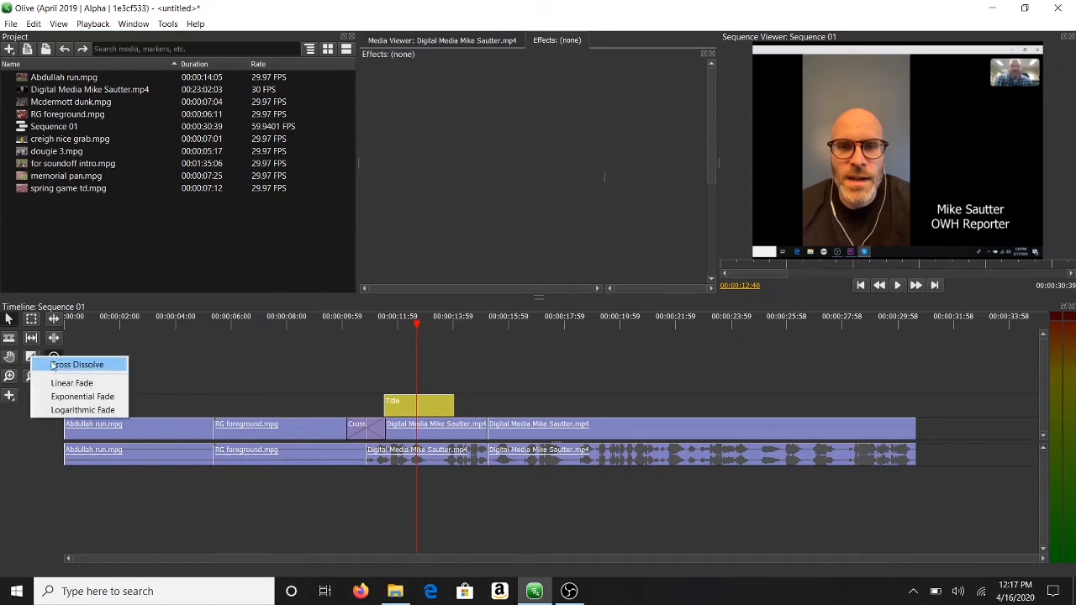
pyautogui.click(67, 364)
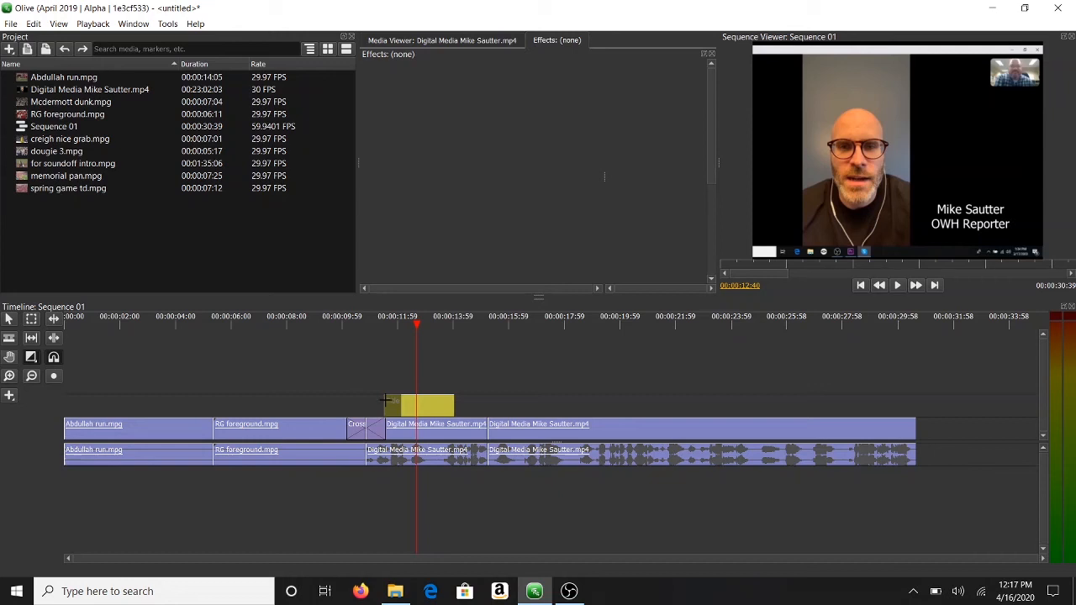
pyautogui.moveTo(386, 401); pyautogui.dragTo(397, 404)
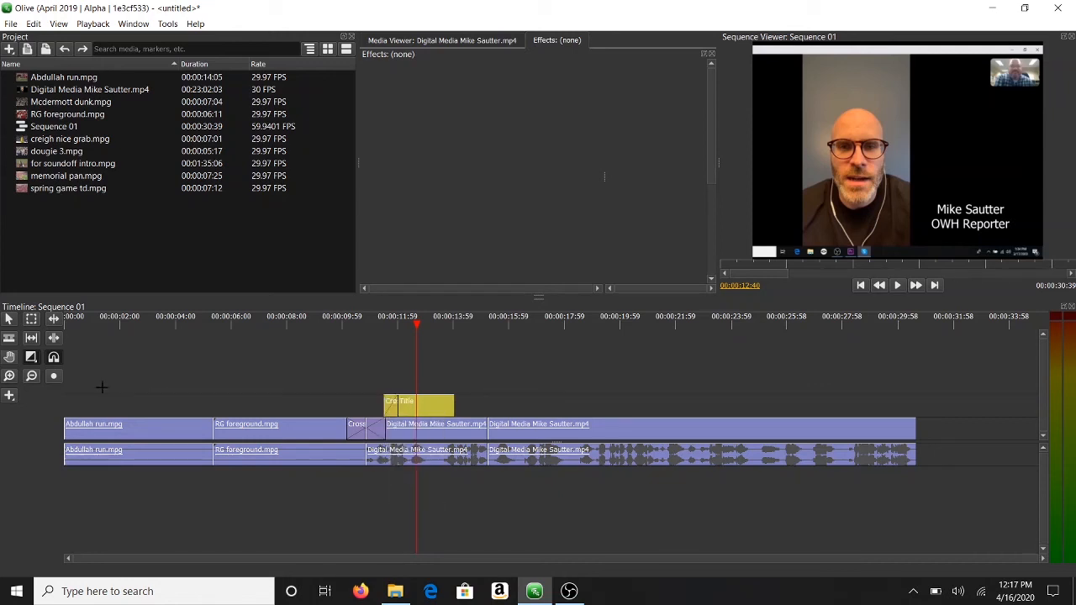
pyautogui.click(32, 356)
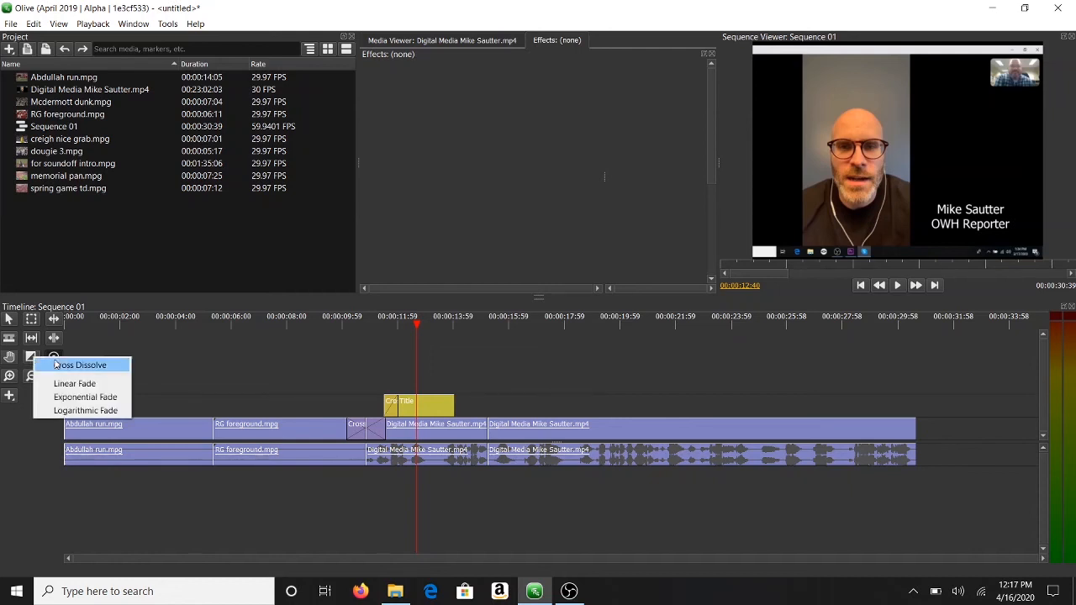
pyautogui.click(61, 363)
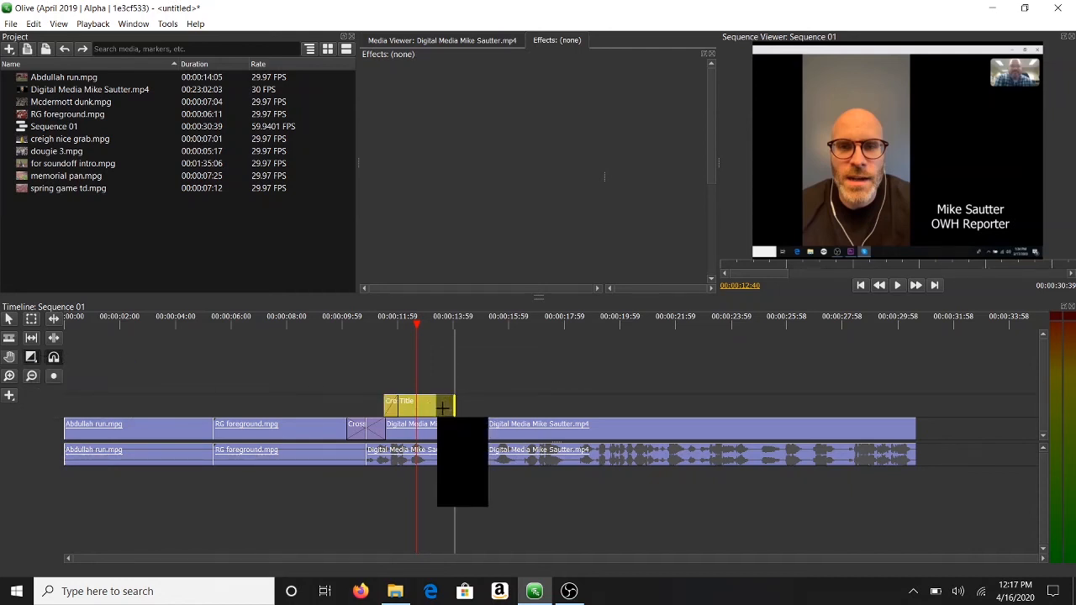
pyautogui.moveTo(440, 409); pyautogui.dragTo(437, 409)
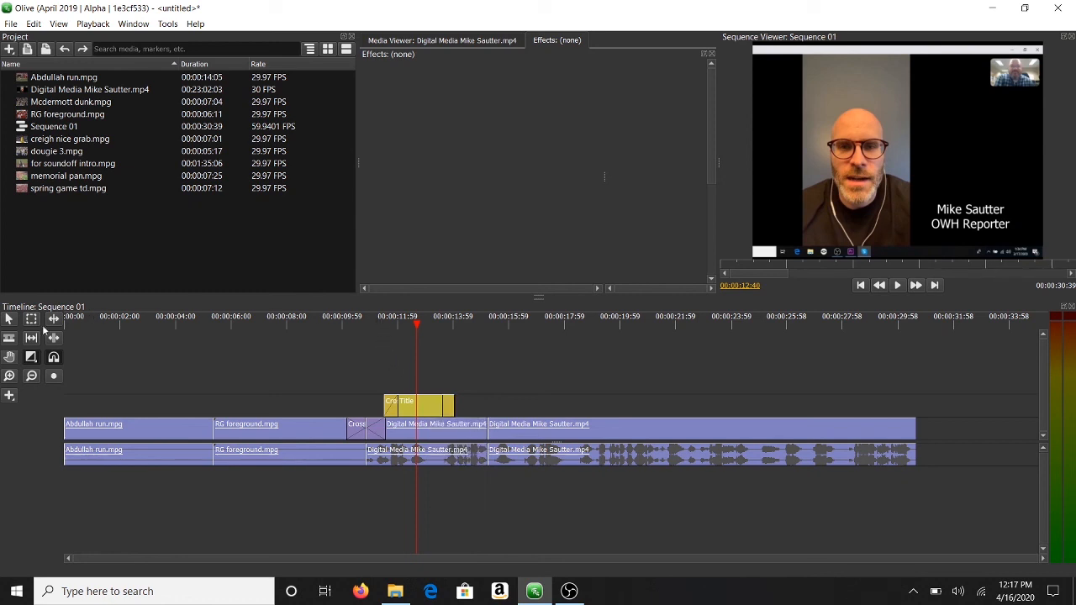
pyautogui.click(8, 320)
pyautogui.click(376, 322)
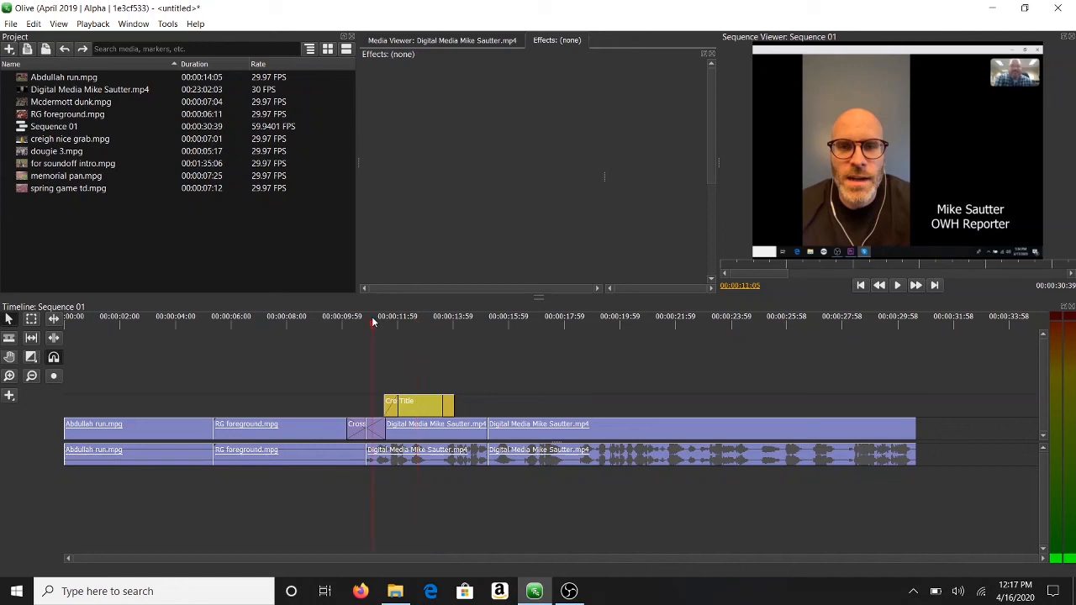
pyautogui.press('space')
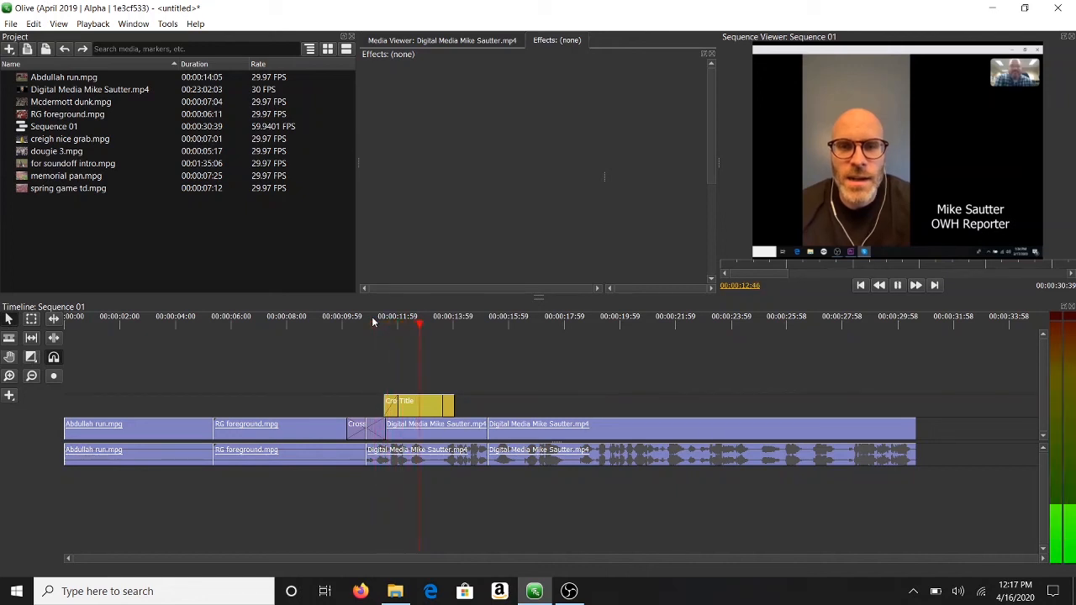
pyautogui.press('space')
pyautogui.click(367, 322)
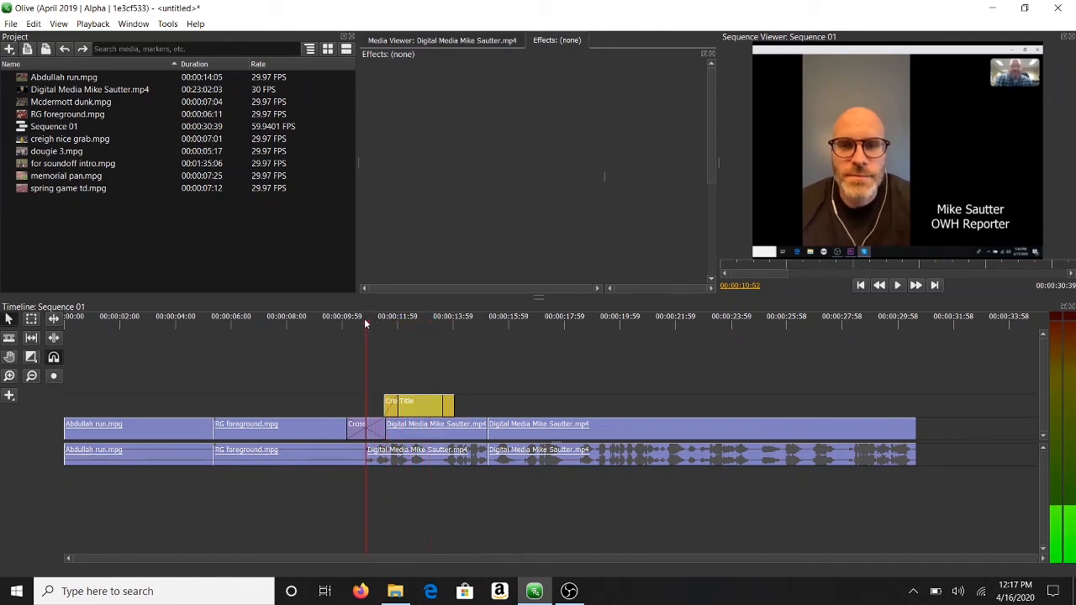
pyautogui.click(341, 325)
pyautogui.press('space')
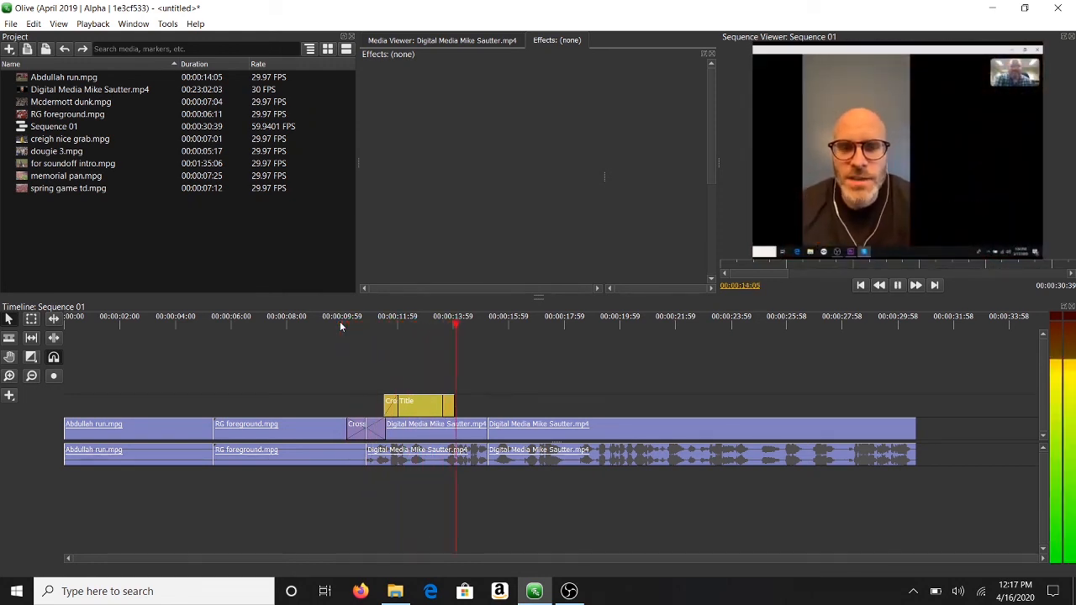
pyautogui.press('space')
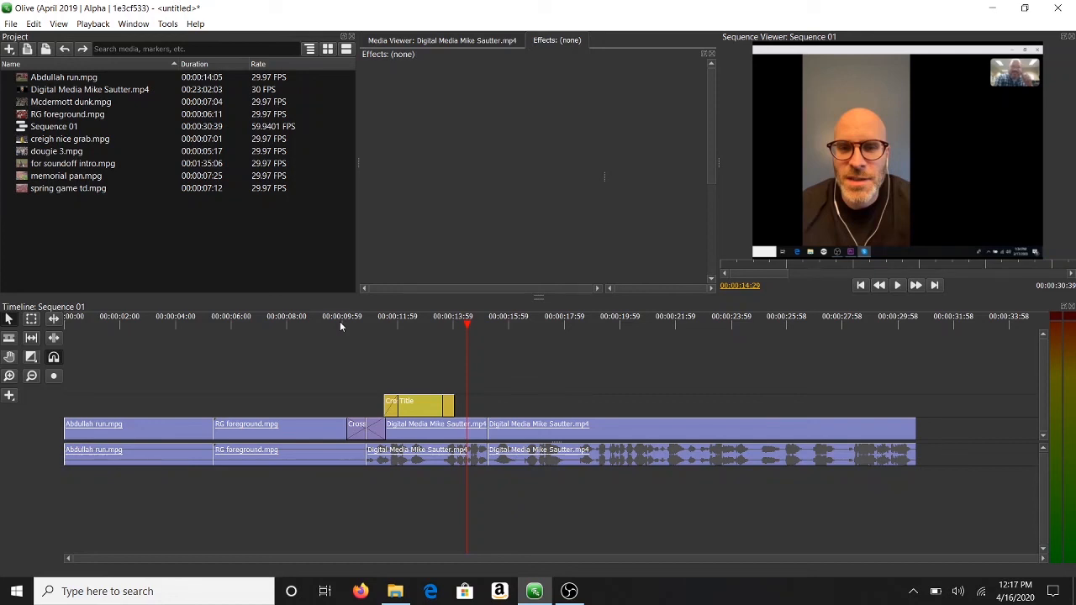
pyautogui.click(10, 26)
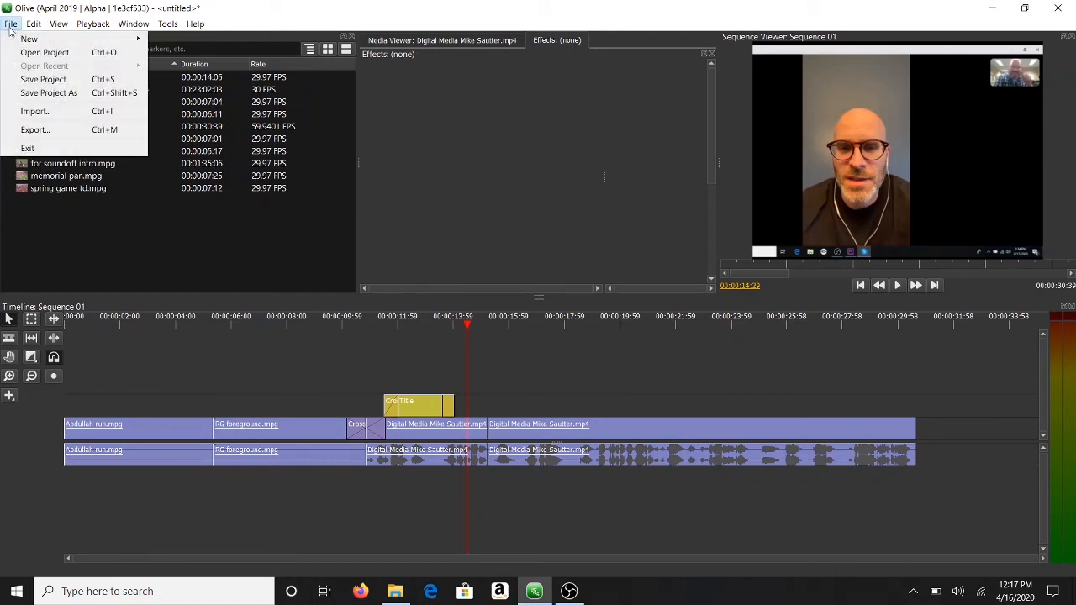
pyautogui.click(83, 132)
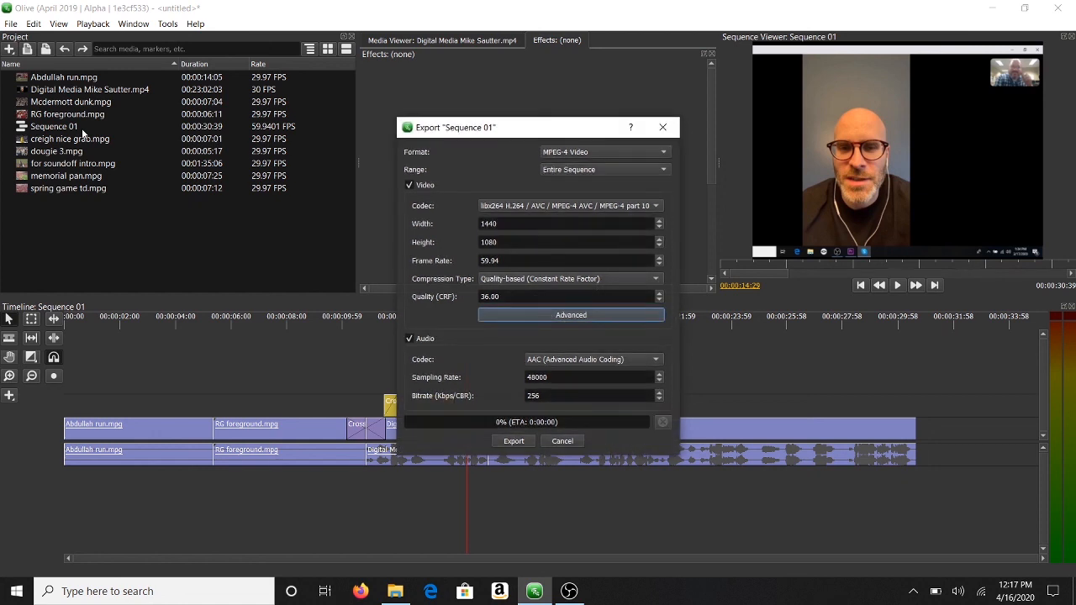
pyautogui.click(615, 153)
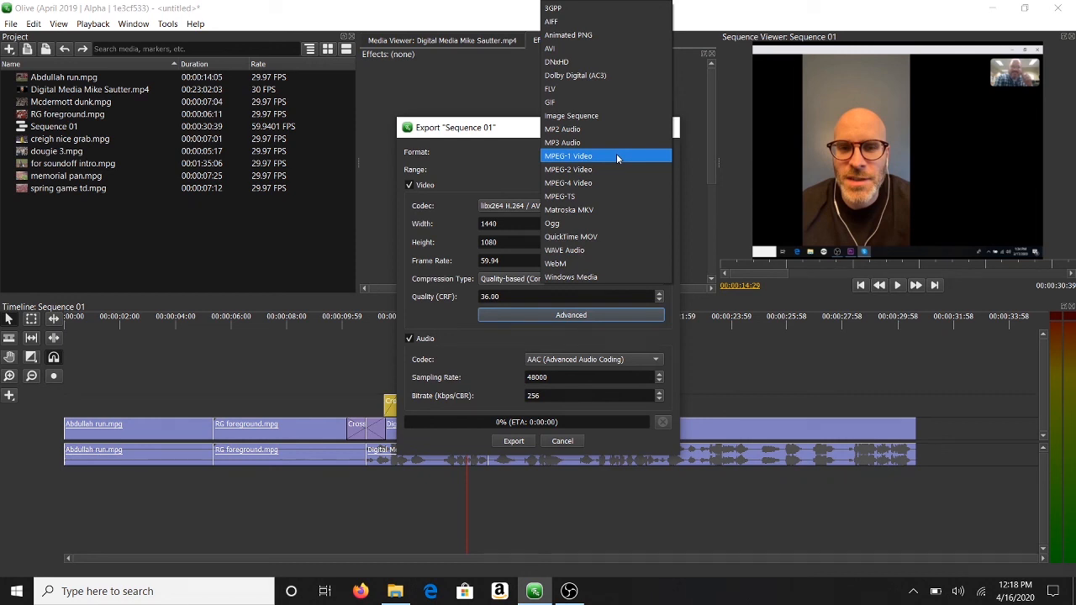
pyautogui.click(597, 182)
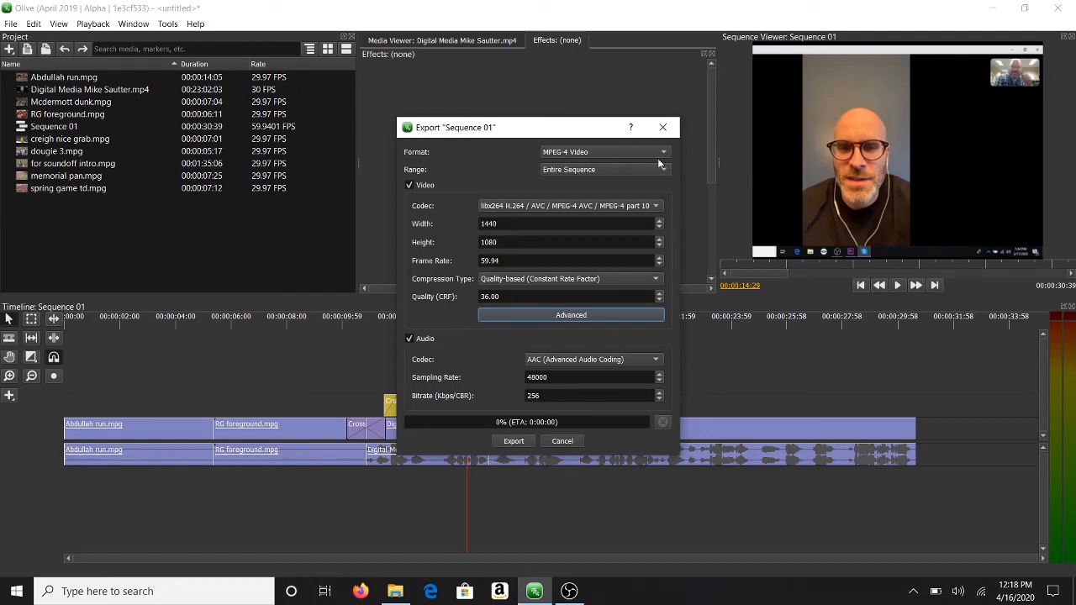
pyautogui.click(663, 130)
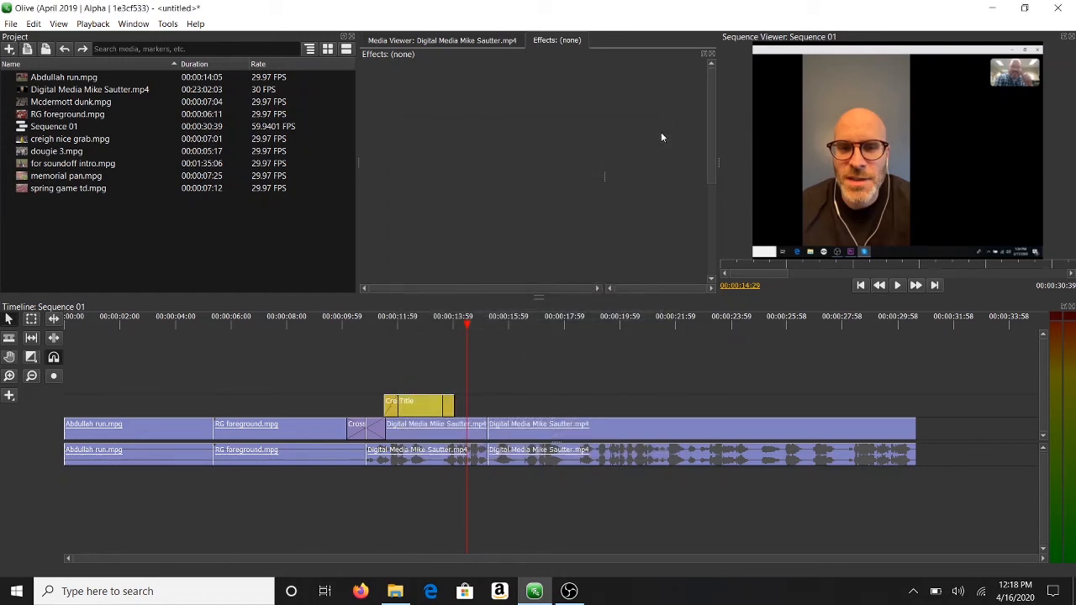